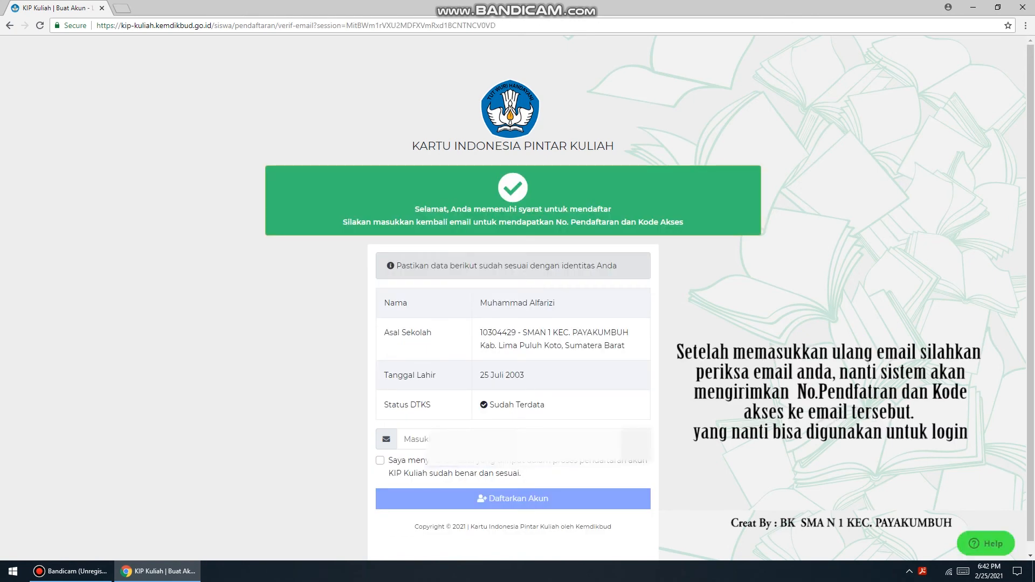
Re-enter the registration email, accept the data-correctness statement, and submit the account registration
click(501, 439)
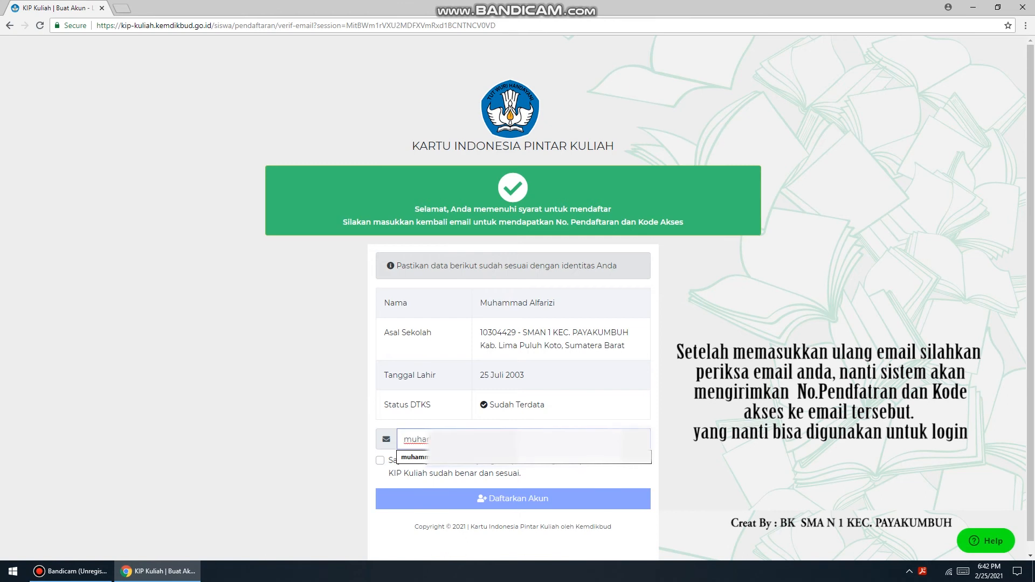
click(501, 458)
click(380, 461)
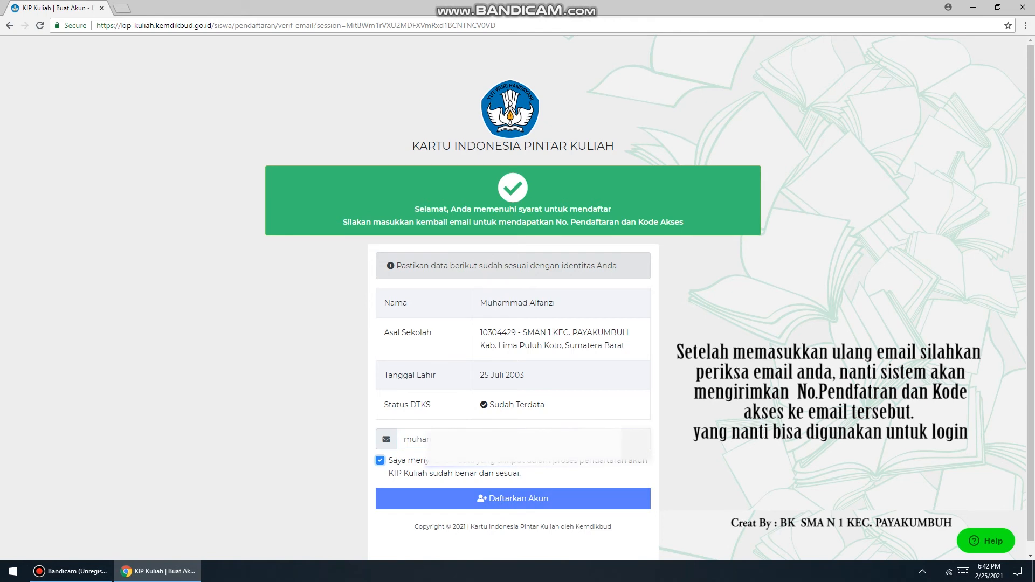
click(513, 498)
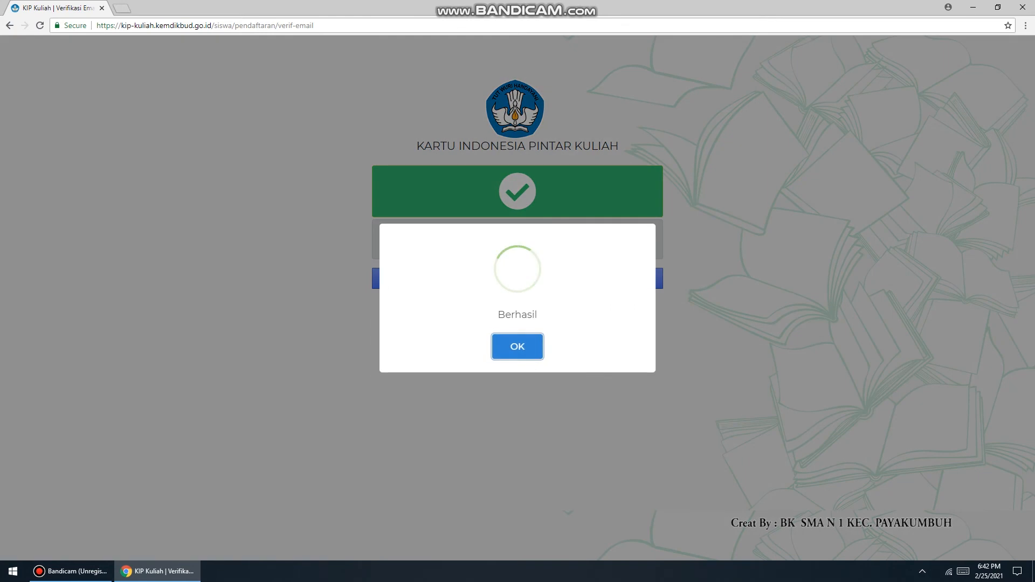
Dismiss the success message and save the login credentials in the browser
key(Return)
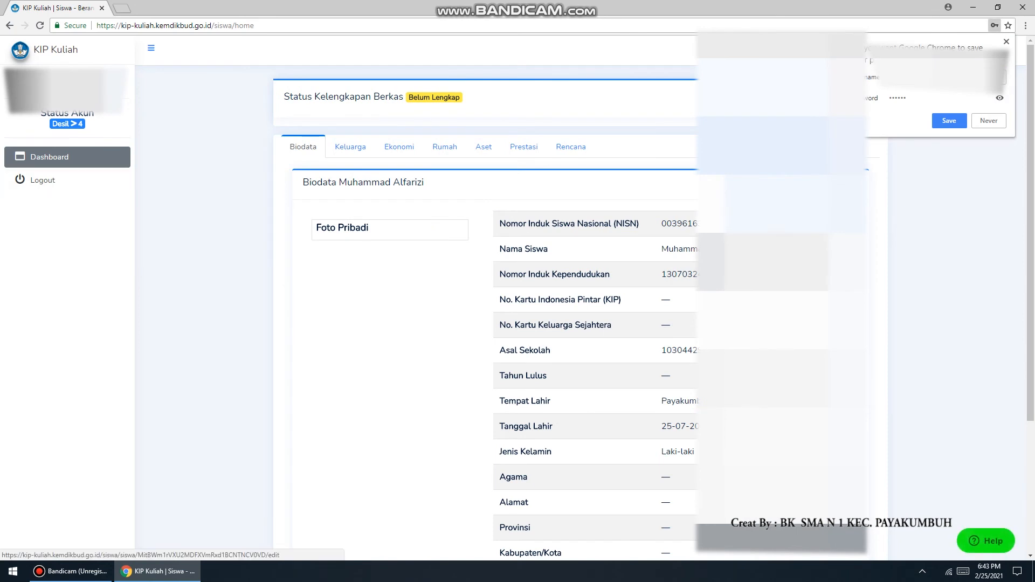
click(950, 121)
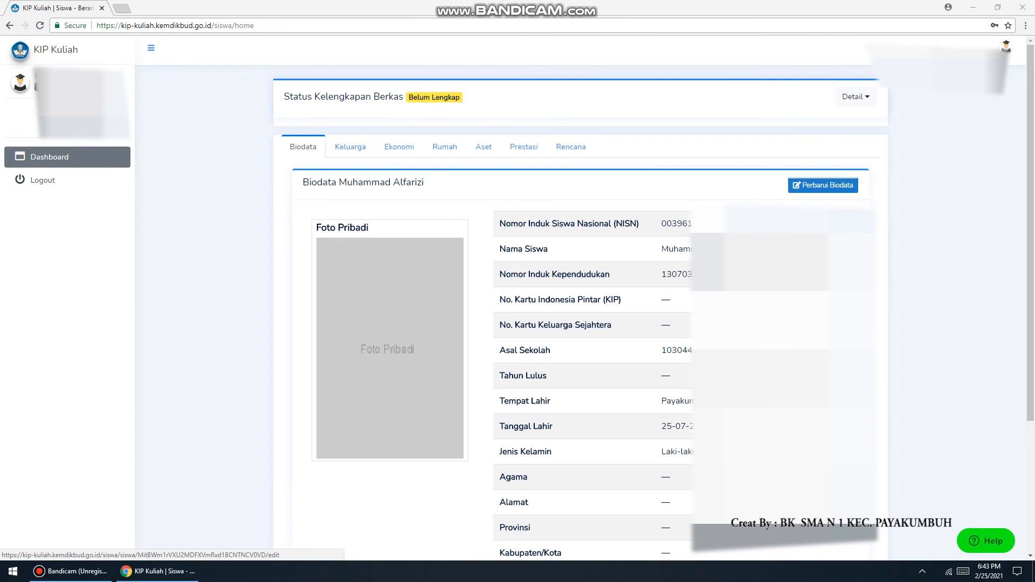
Open the biodata update form and set Tahun Lulus to 2021
click(824, 185)
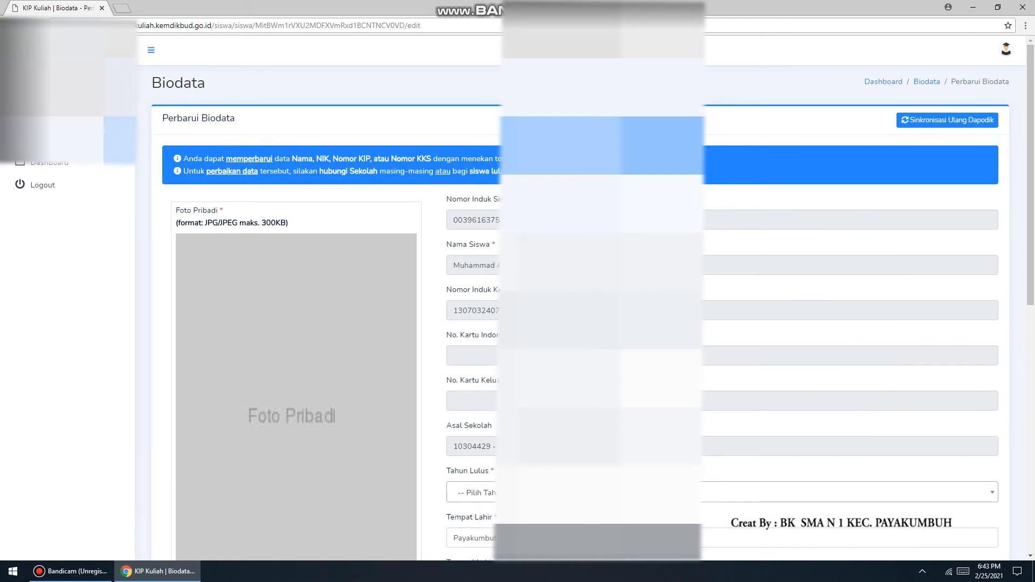
scroll(585, 298, down, 2)
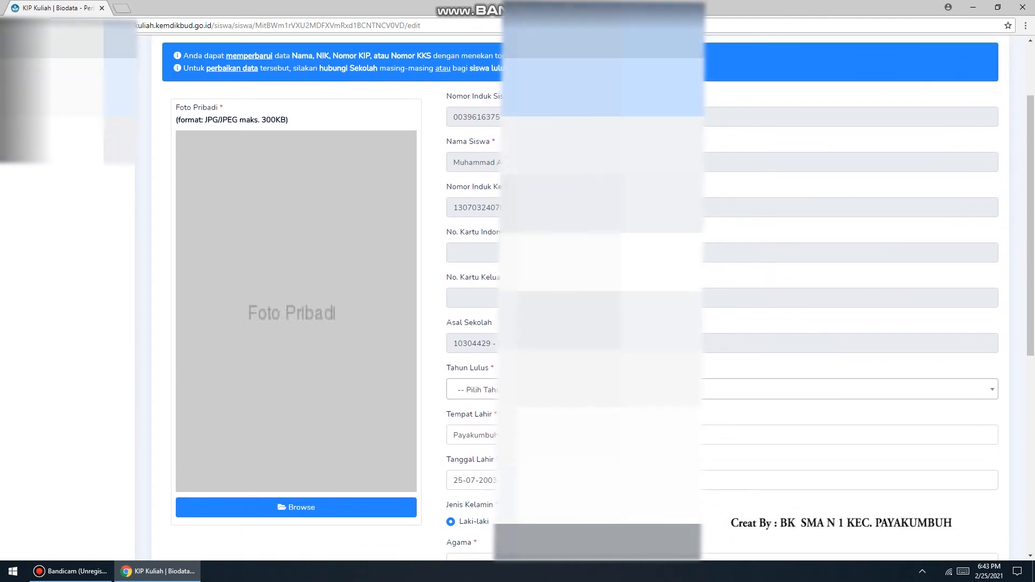
scroll(585, 298, down, 1)
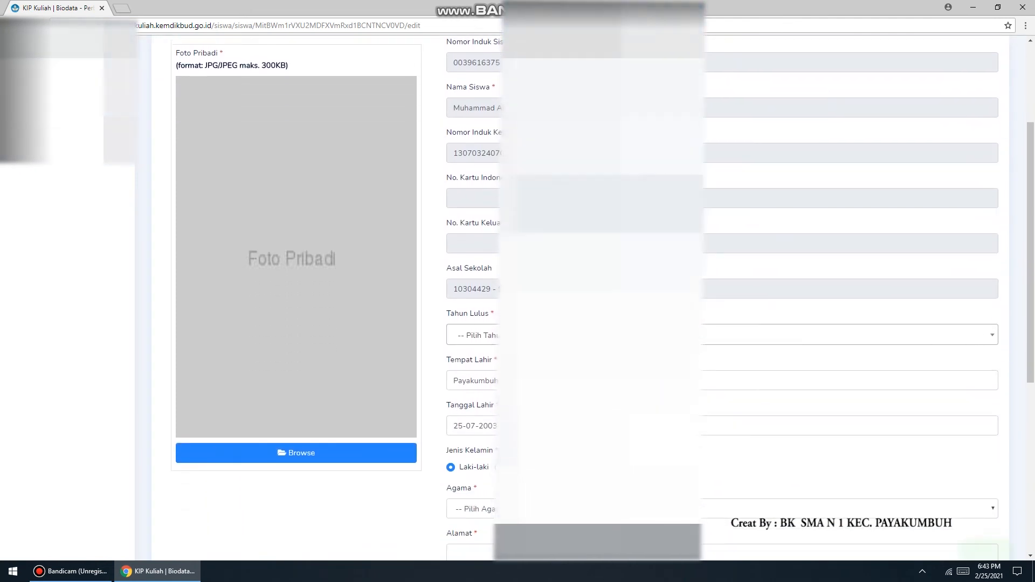
scroll(585, 298, down, 1)
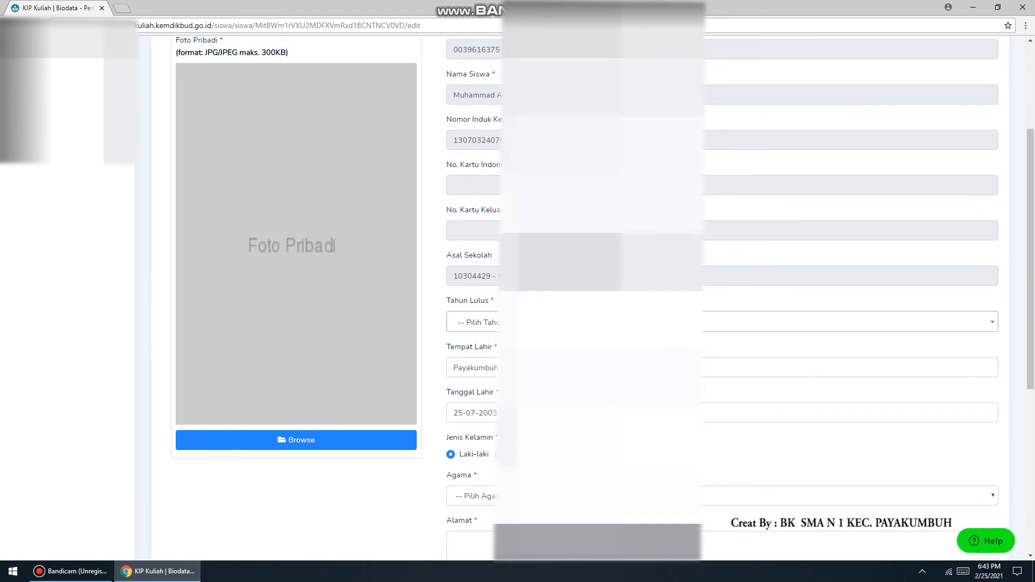
click(586, 277)
click(586, 337)
Set the religion (Agama) to Islam
scroll(585, 298, down, 2)
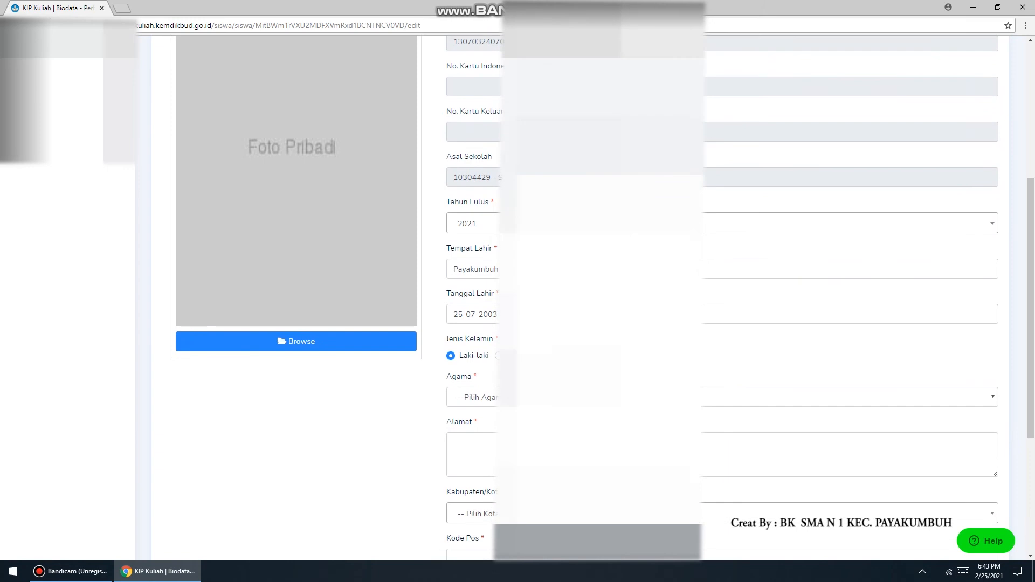
scroll(852, 297, down, 3)
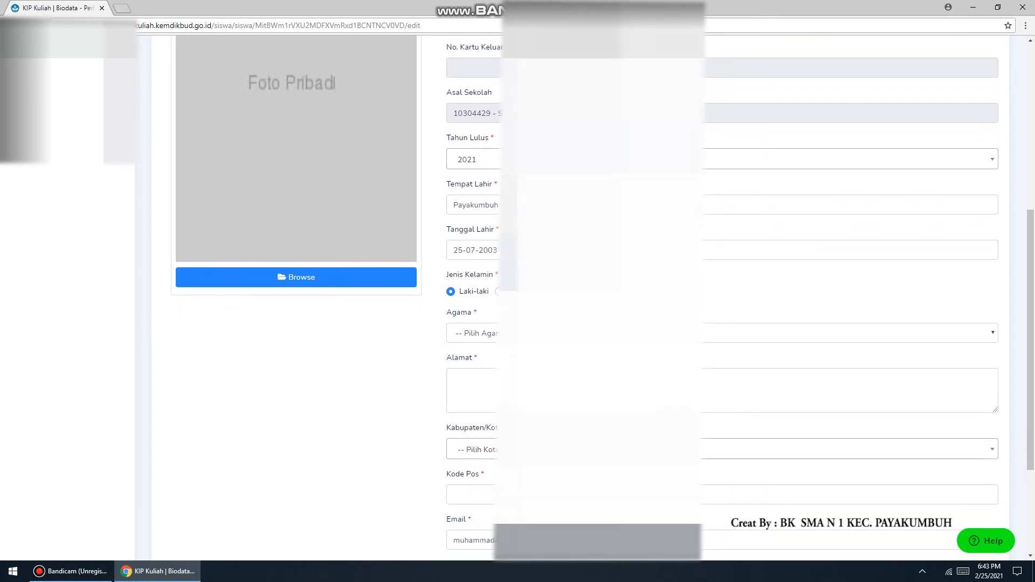
click(601, 289)
click(601, 336)
Enter the student's home address in the Alamat field
scroll(601, 297, down, 3)
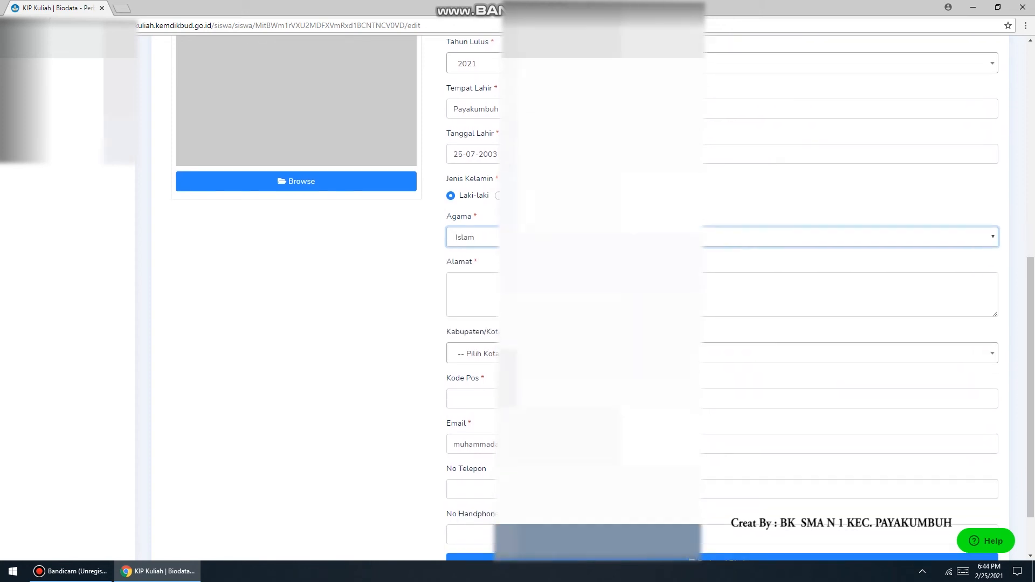
scroll(601, 296, down, 1)
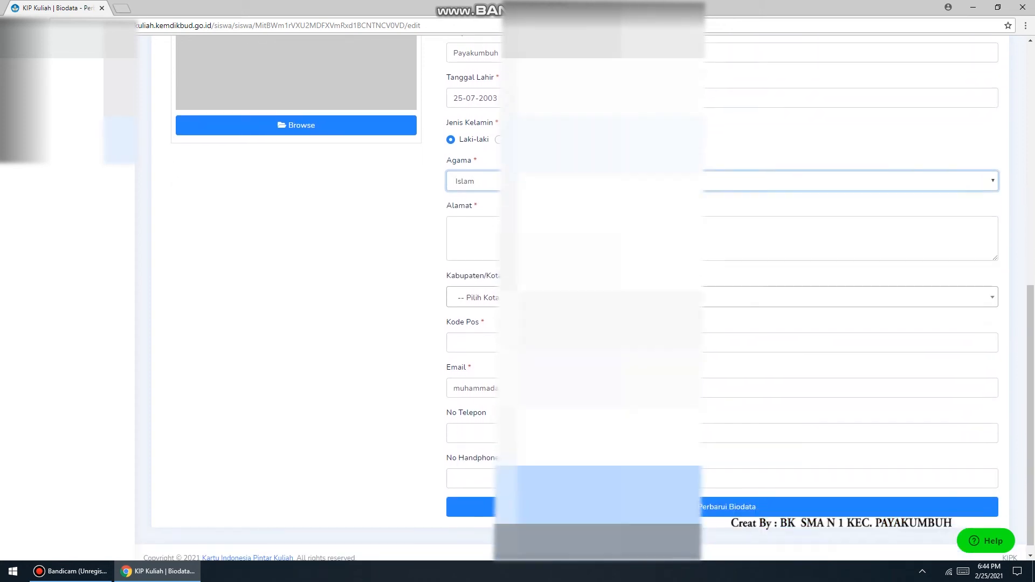
click(601, 238)
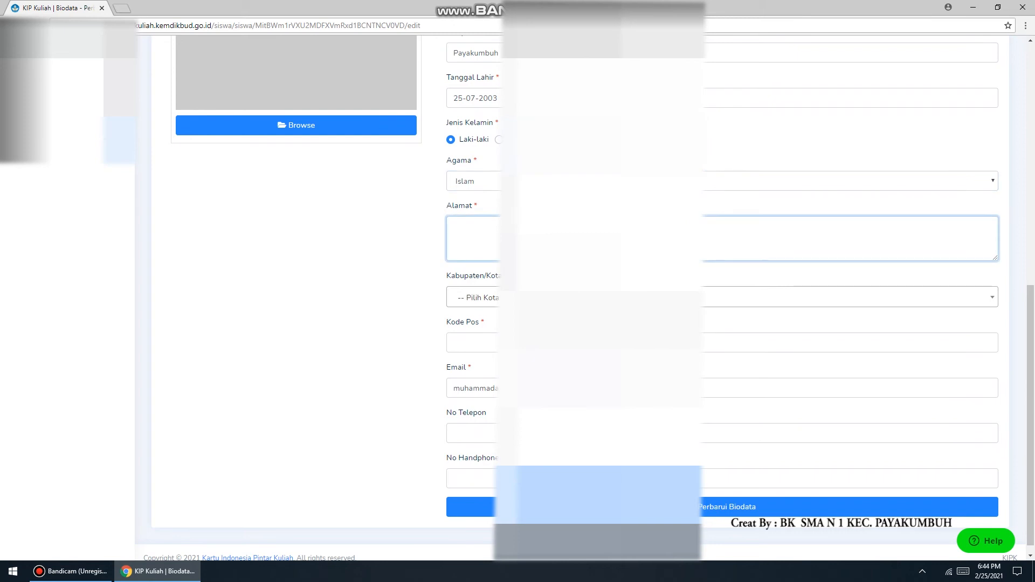
text(JOrong)
key(BackSpace)
key(BackSpace)
key(BackSpace)
key(BackSpace)
key(BackSpace)
text(orong Koto)
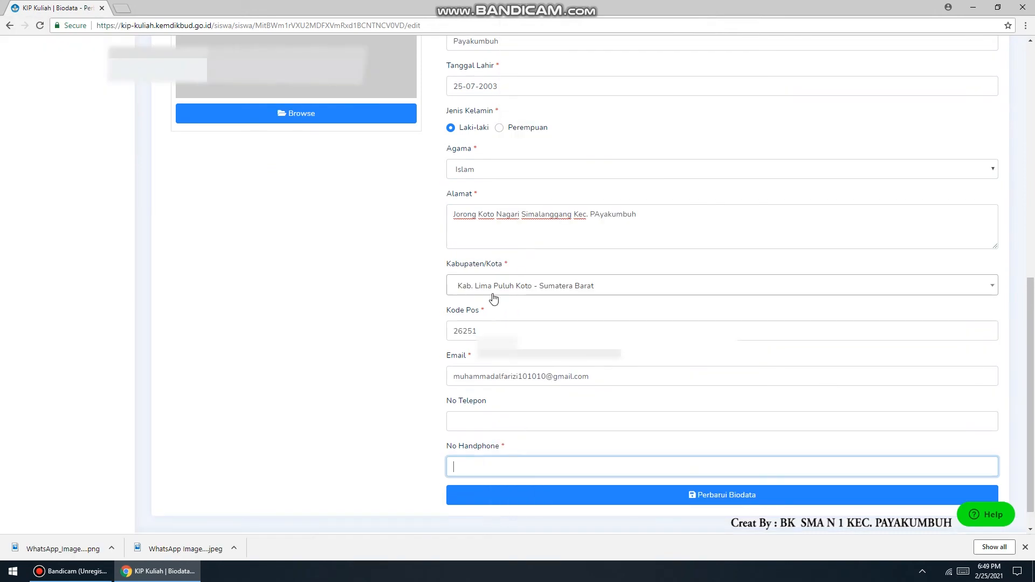
scroll(501, 424, down, 1)
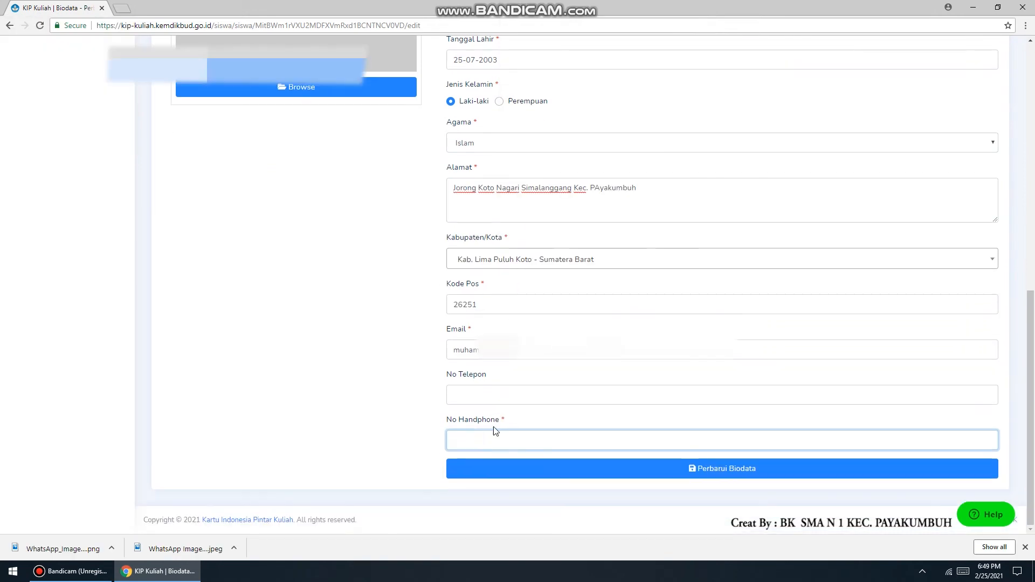
text(089)
key(BackSpace)
key(BackSpace)
key(BackSpace)
key(BackSpace)
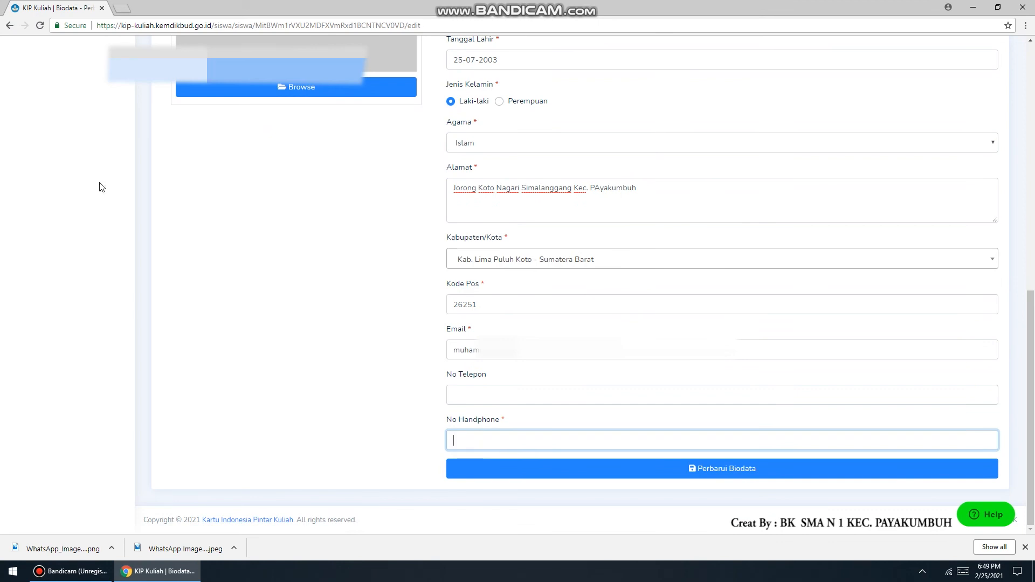
Upload the profile photo WhatsApp_Image_2021-02-25_at_18.47.54-removebg-preview.png from the Downloads folder
click(266, 95)
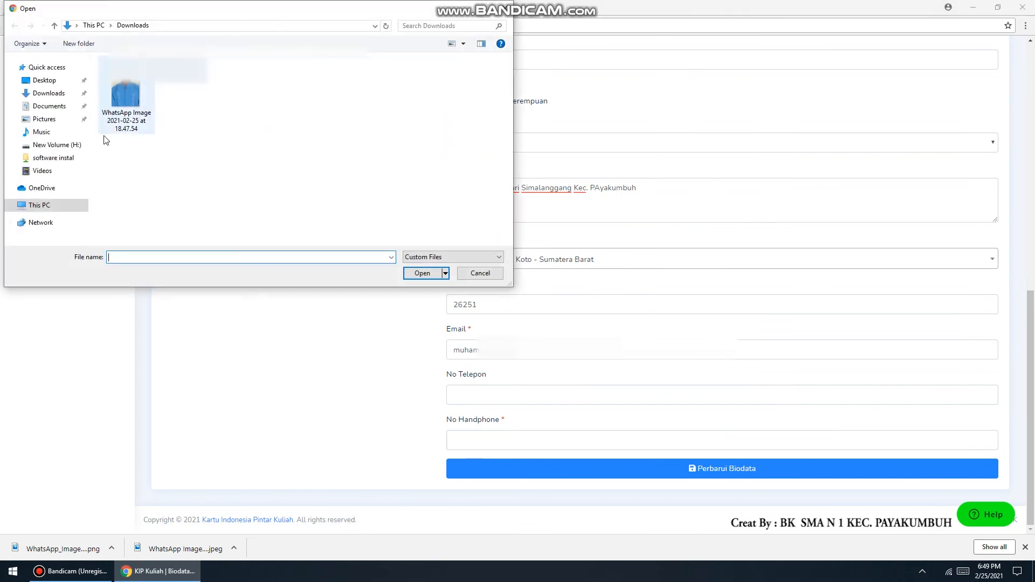
click(48, 94)
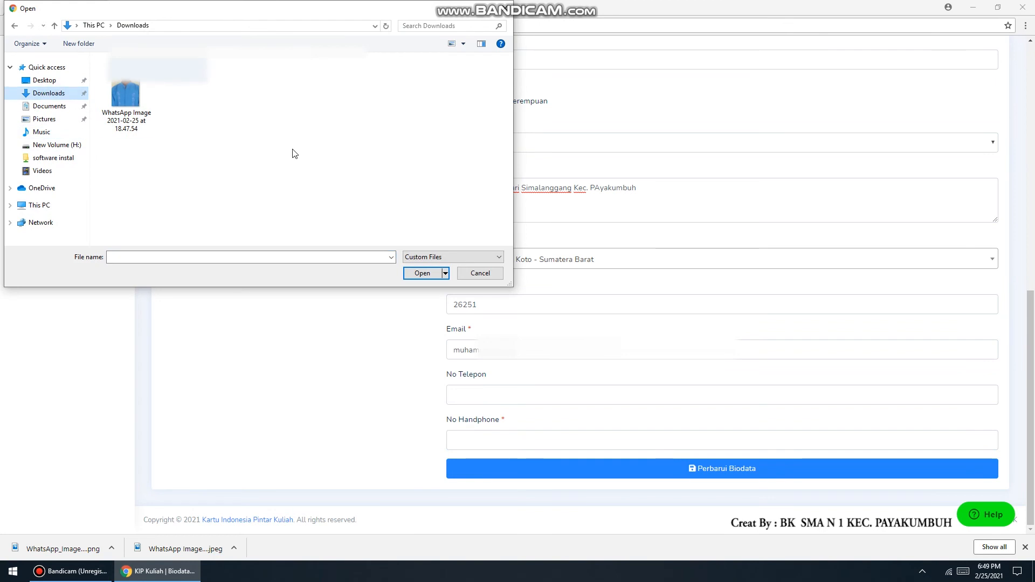
click(462, 257)
click(429, 274)
click(253, 88)
click(423, 274)
Fill in the mobile phone number and save the updated biodata
click(541, 443)
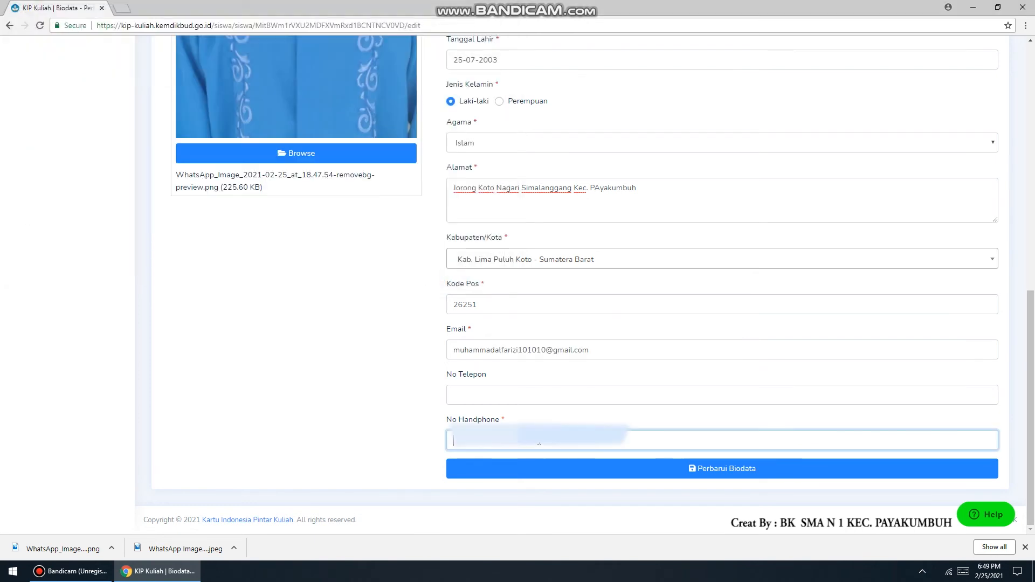
click(700, 480)
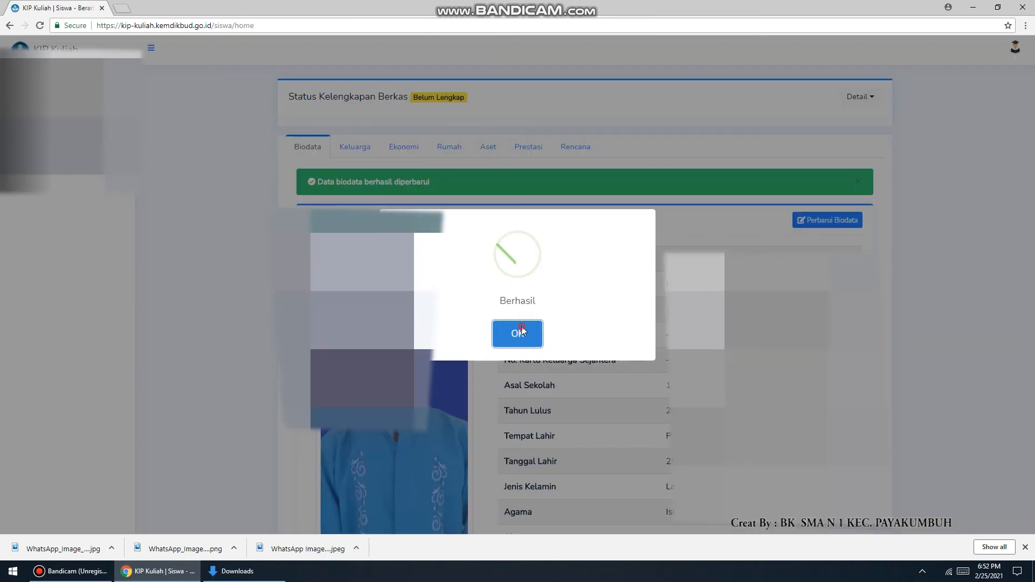
click(518, 333)
Open the family data update form from the Keluarga section
click(351, 151)
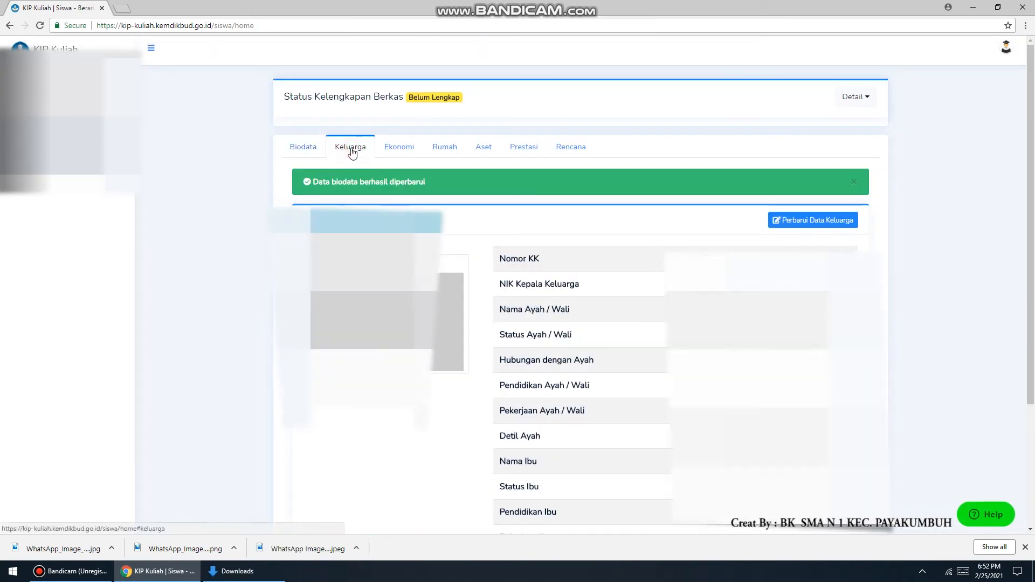
scroll(612, 307, down, 1)
scroll(612, 306, down, 2)
scroll(834, 210, up, 1)
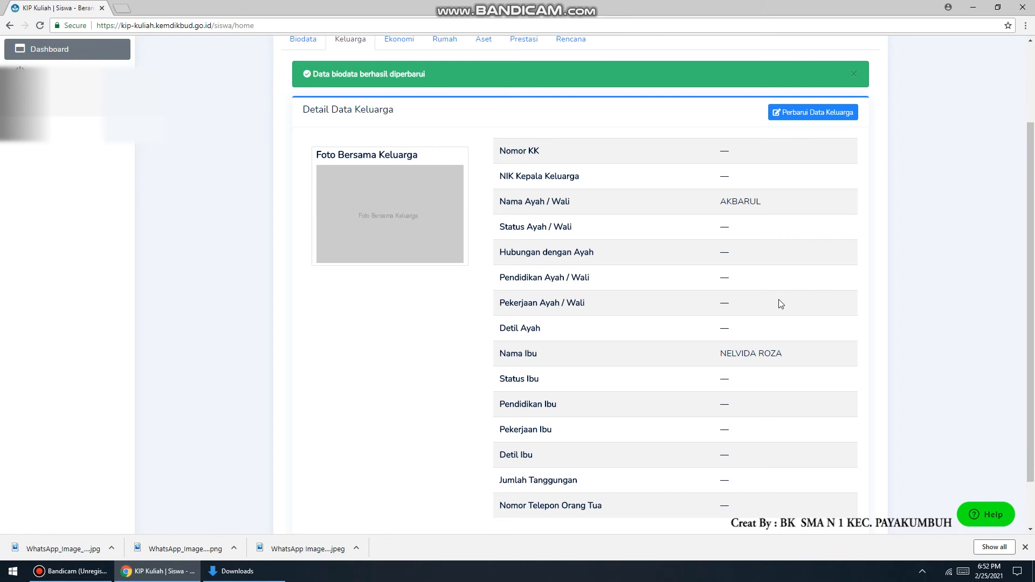
click(822, 116)
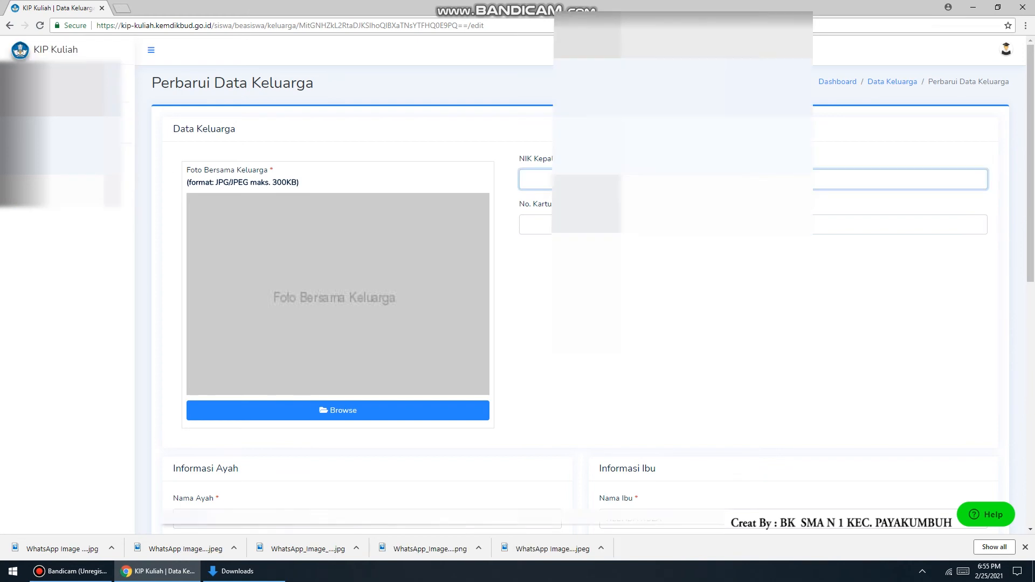
Enter the head of family's NIK and the family card number
click(682, 224)
text(130703)
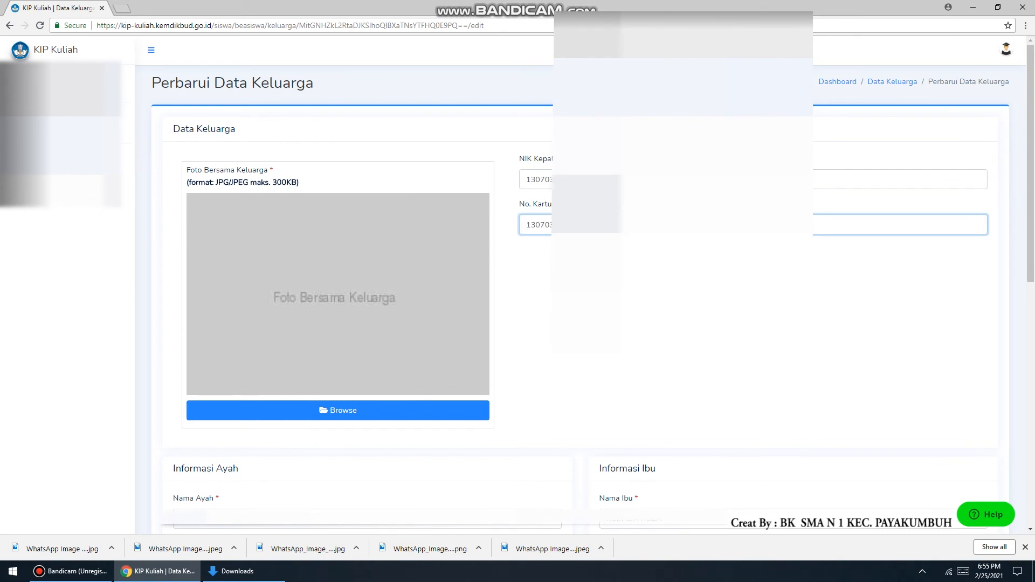
Set the father's status to Wafat and the relationship status to Ayah Kandung
scroll(143, 209, down, 6)
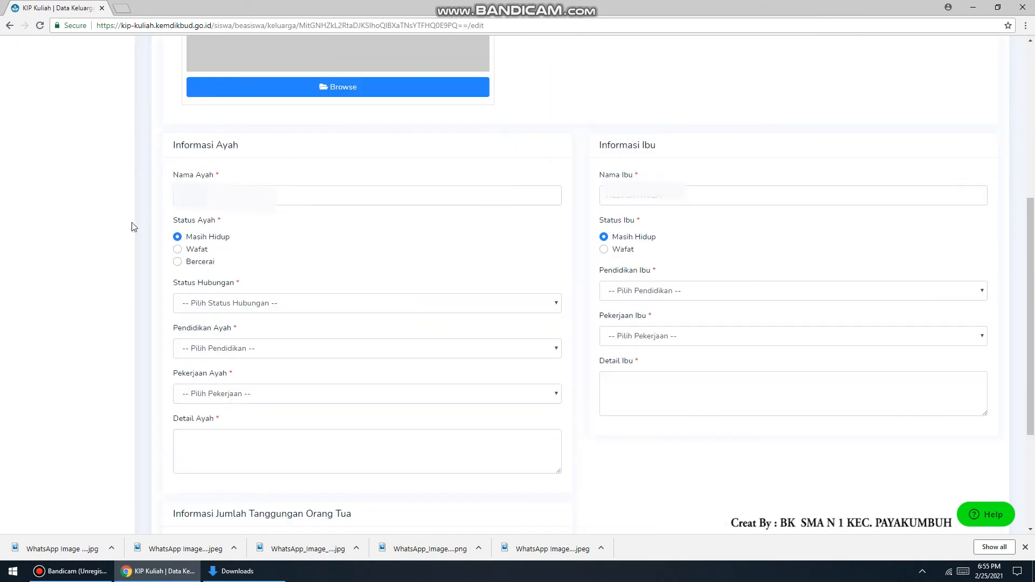
click(178, 249)
click(238, 302)
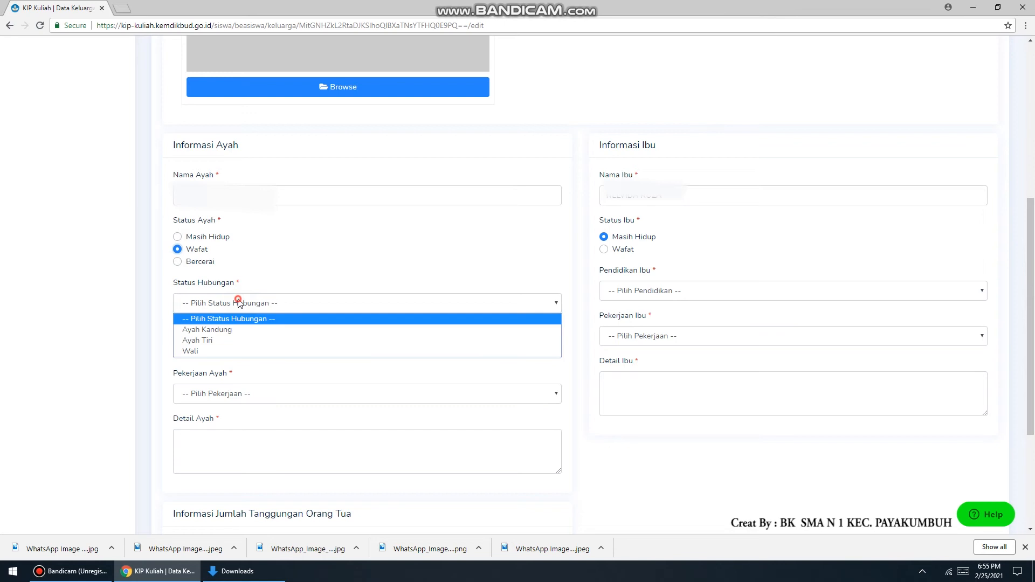
click(249, 331)
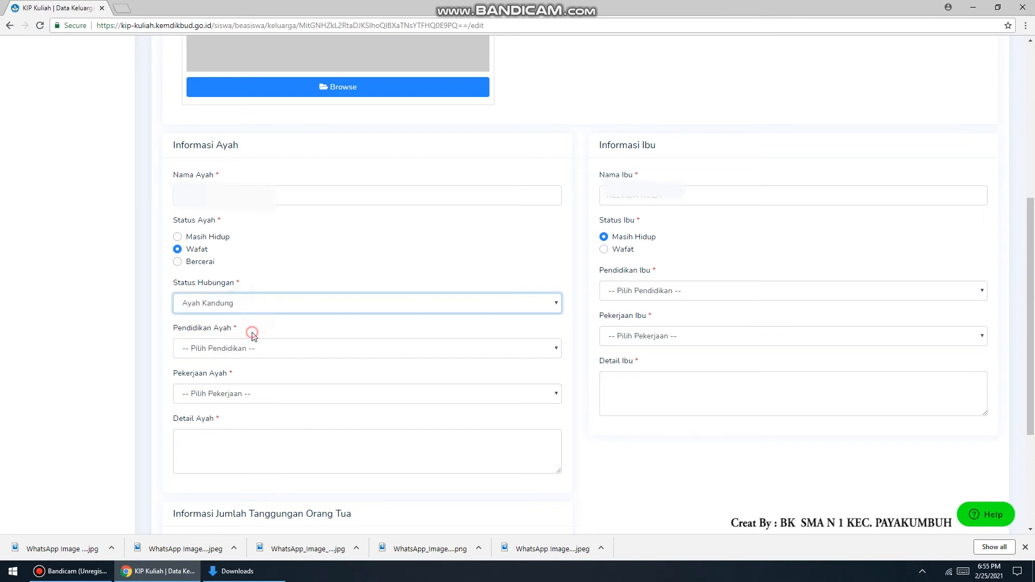
Set the father's education to SMA/MA / Sederajat and his occupation to TIDAK BEKERJA
click(231, 351)
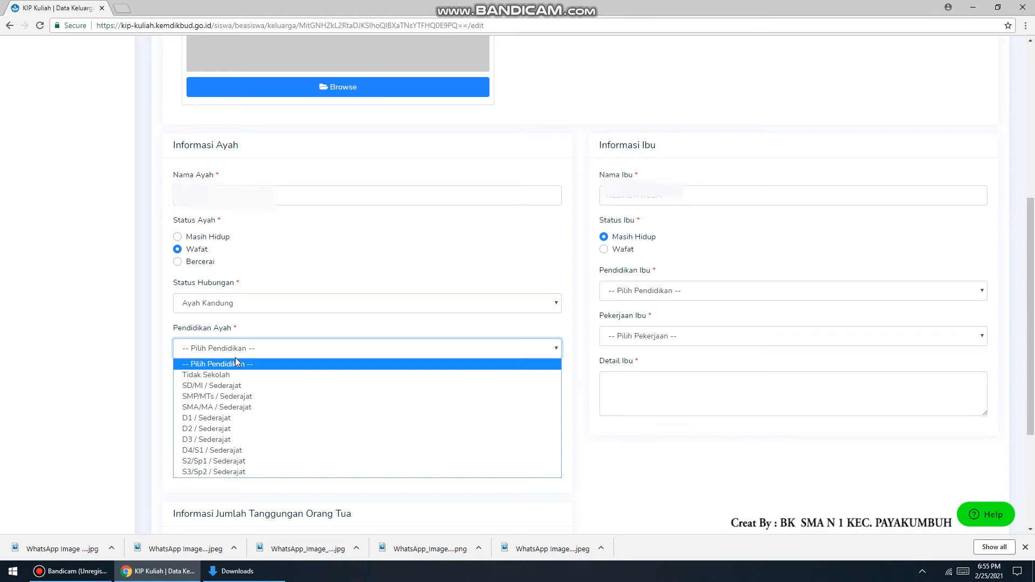
click(237, 408)
scroll(250, 399, down, 1)
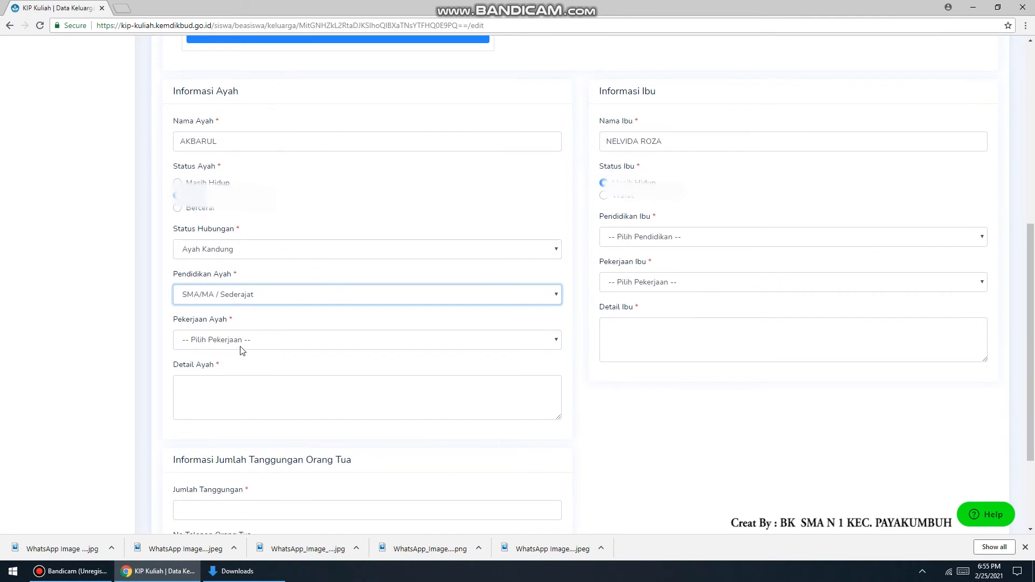
click(239, 345)
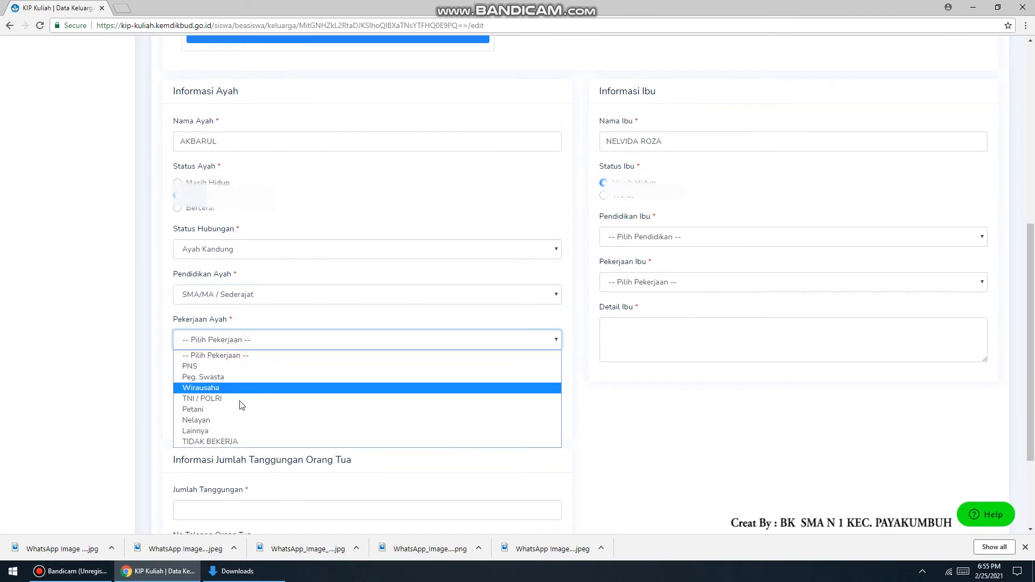
click(237, 442)
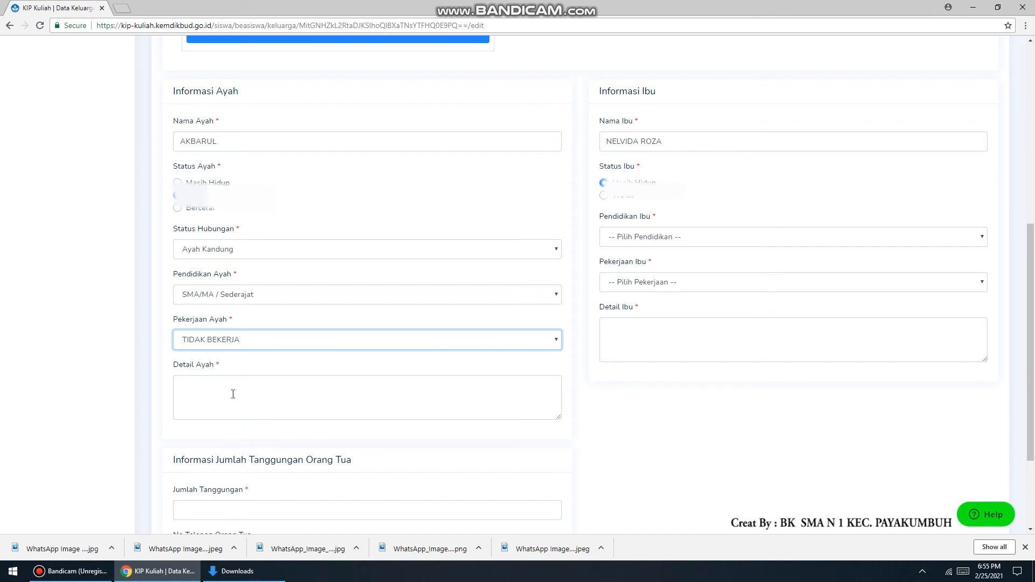
Set the mother's education to SMA/MA / Sederajat and her occupation to Lainnya
scroll(675, 325, up, 1)
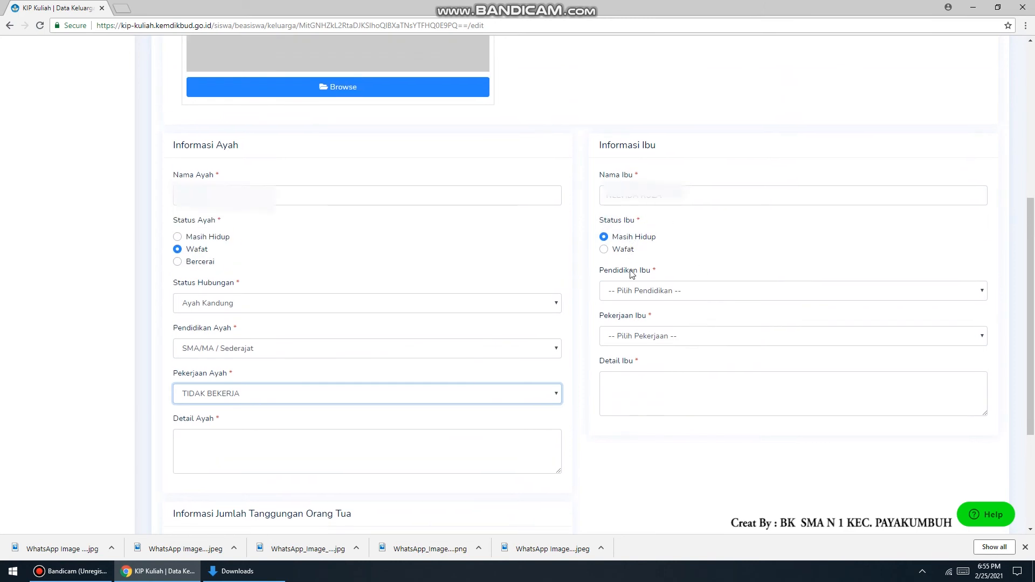
click(639, 291)
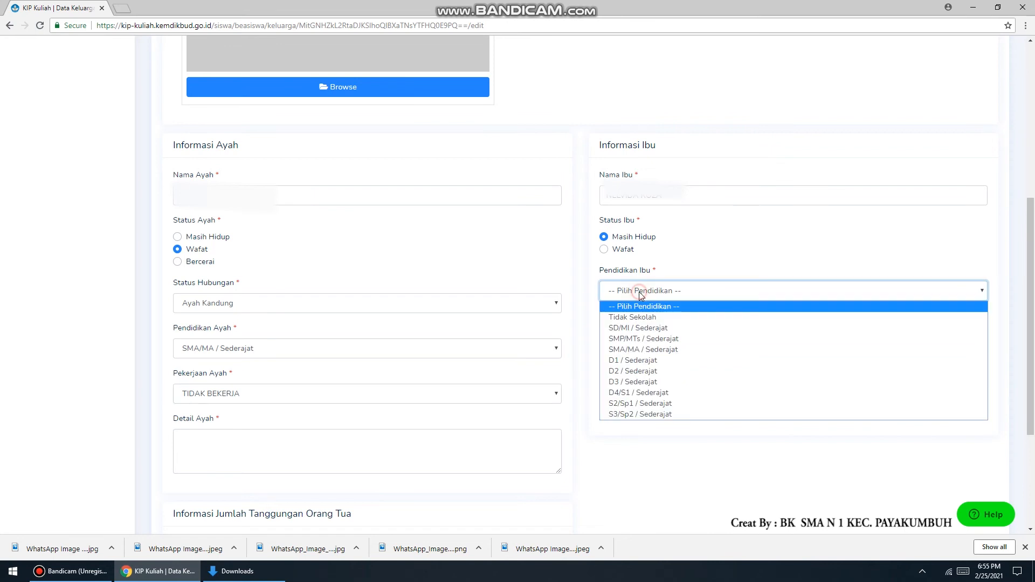
click(653, 350)
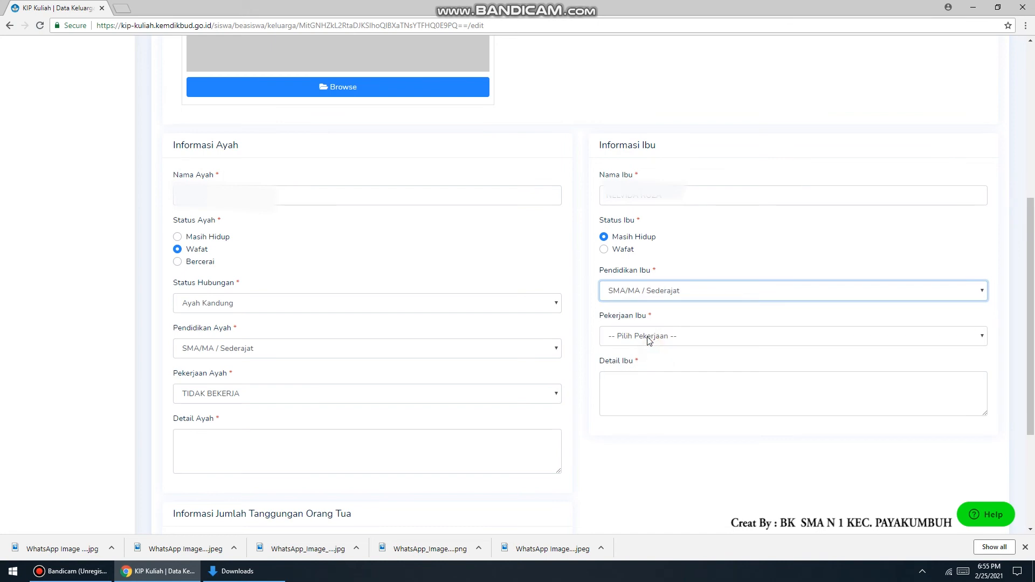
click(649, 339)
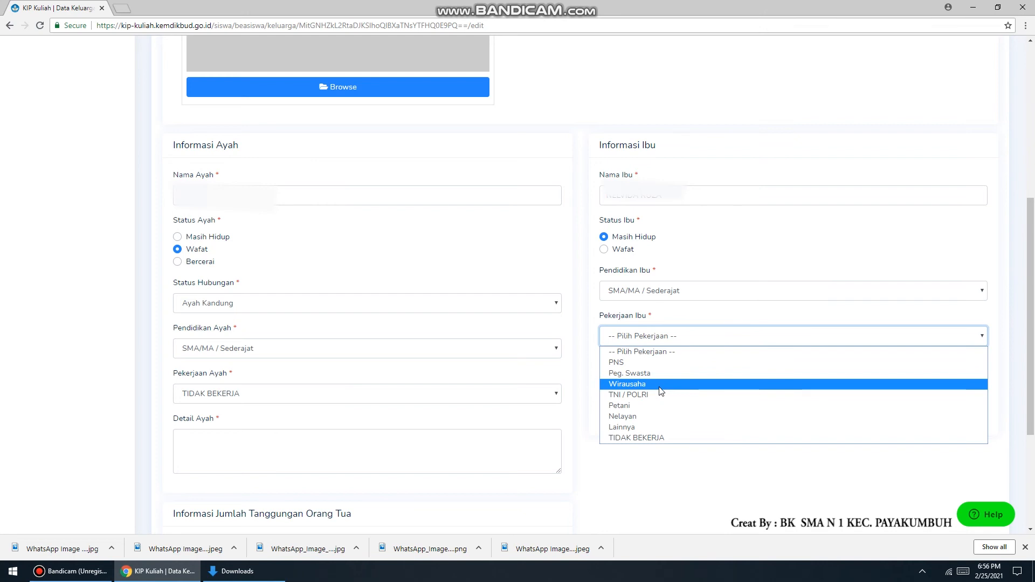
click(656, 429)
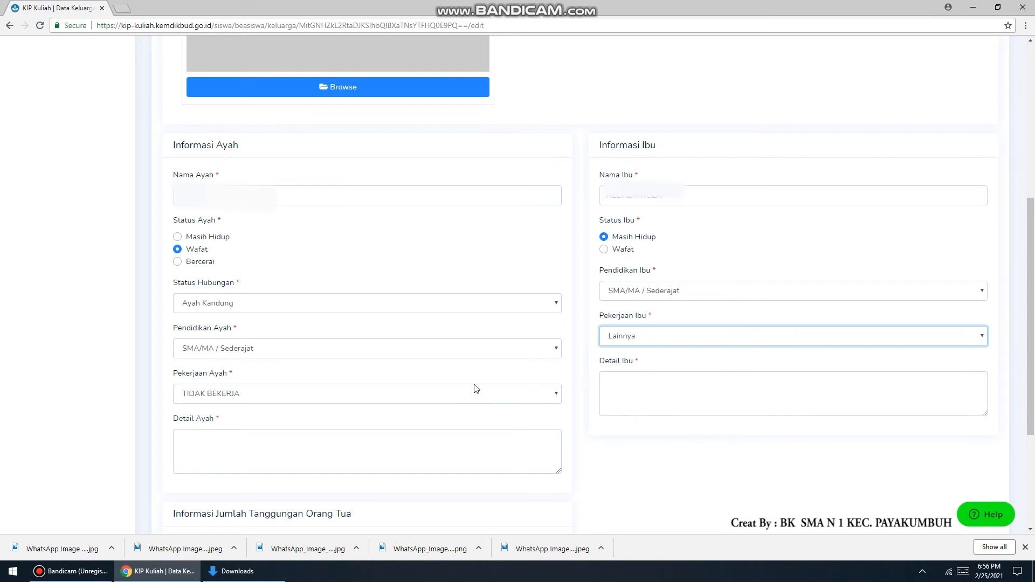
Set the father's occupation to Petani
scroll(411, 406, down, 1)
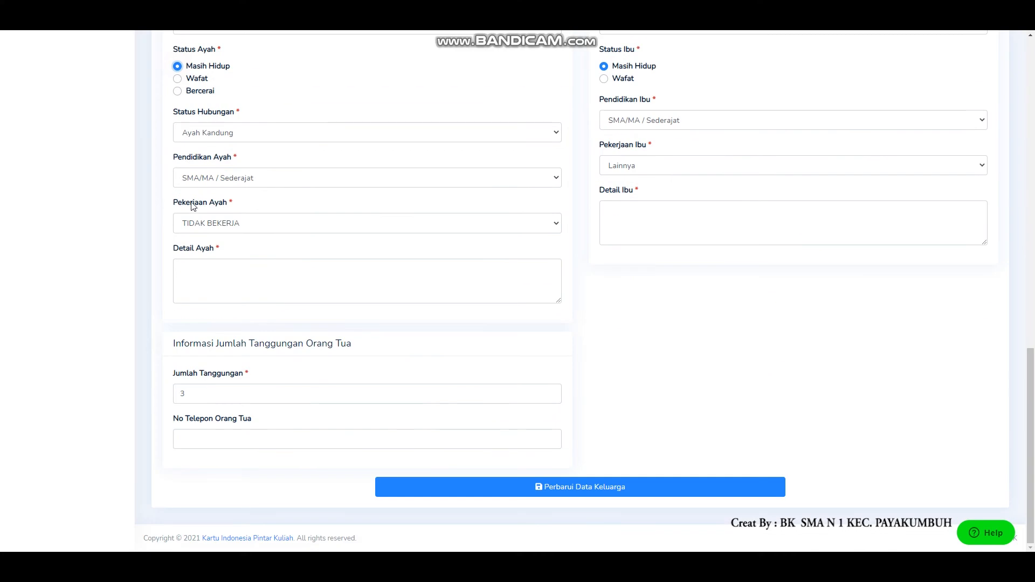
click(209, 287)
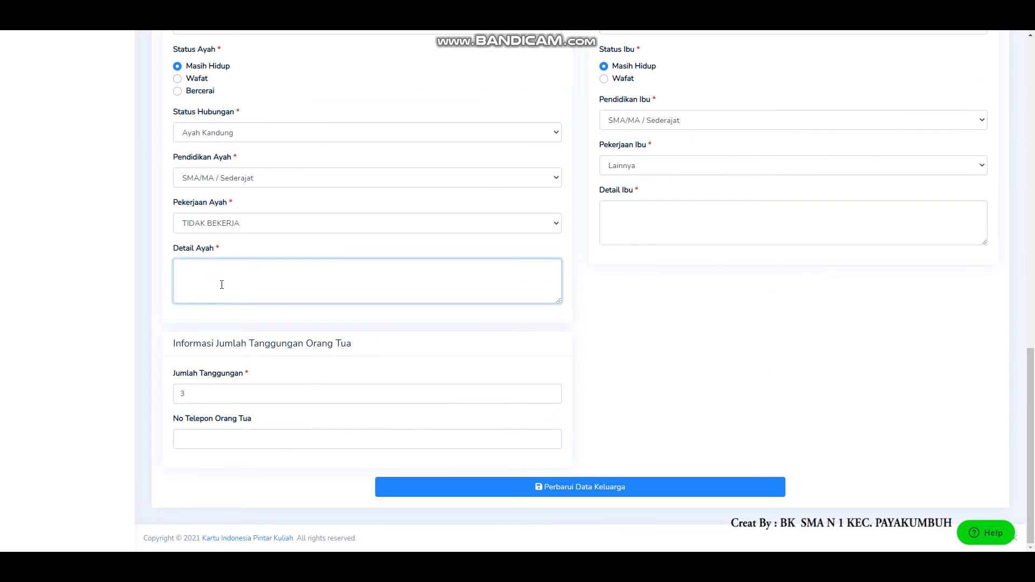
click(235, 225)
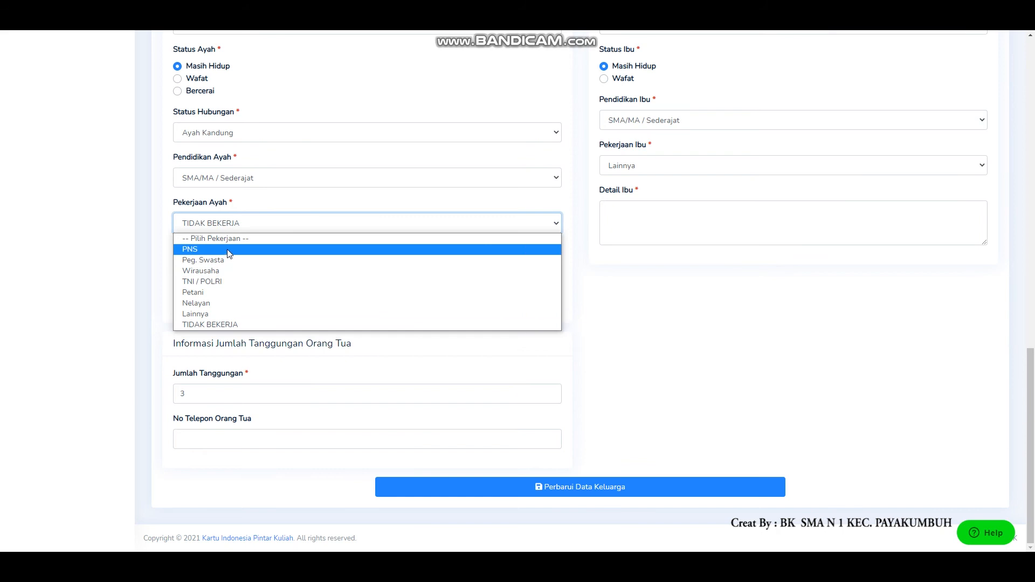
click(241, 296)
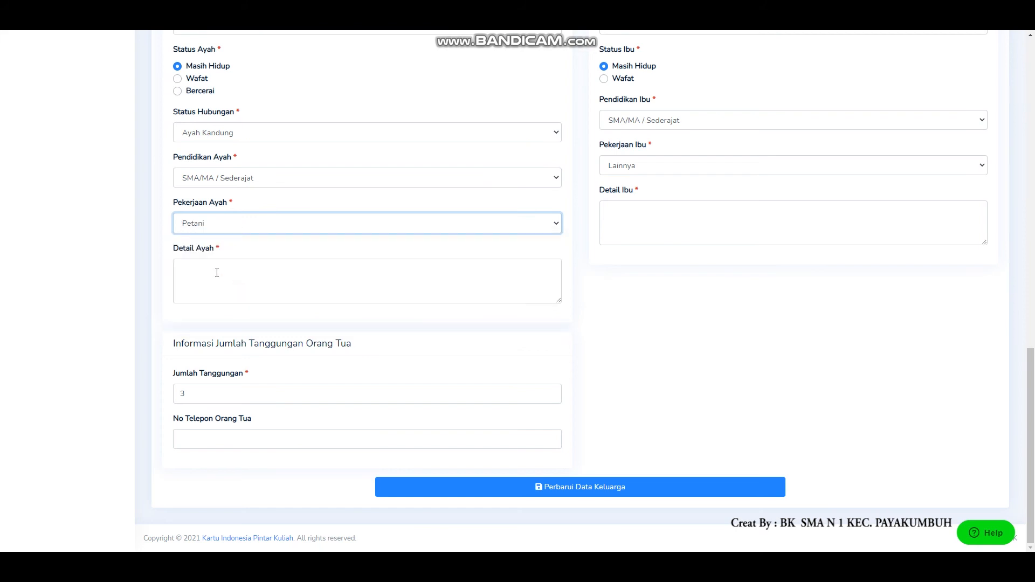
Fill the father's detail with a description of his profession, workplace, years worked, work schedule and health condition
click(217, 272)
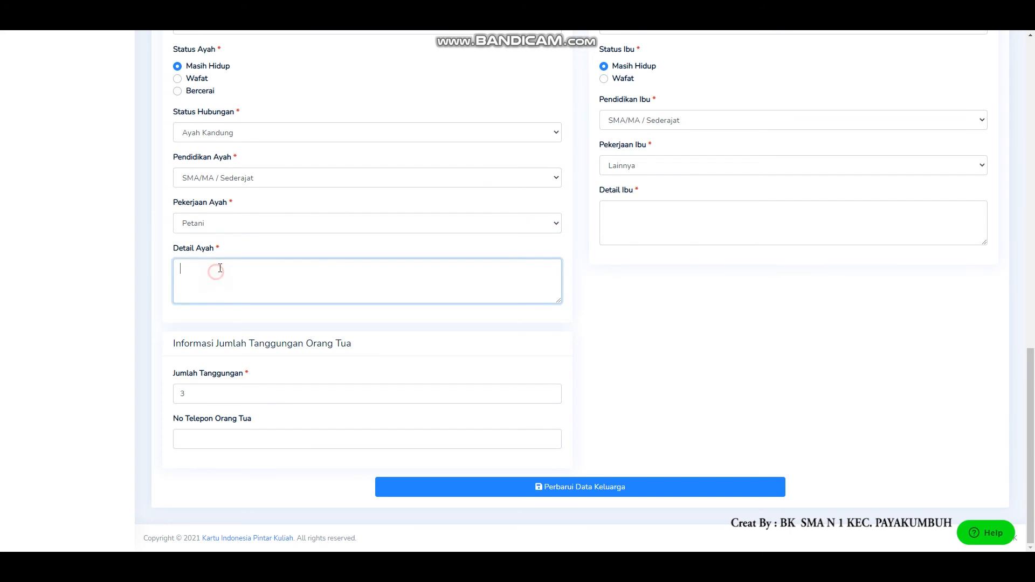
text(Jelaskan mengenai pekerj)
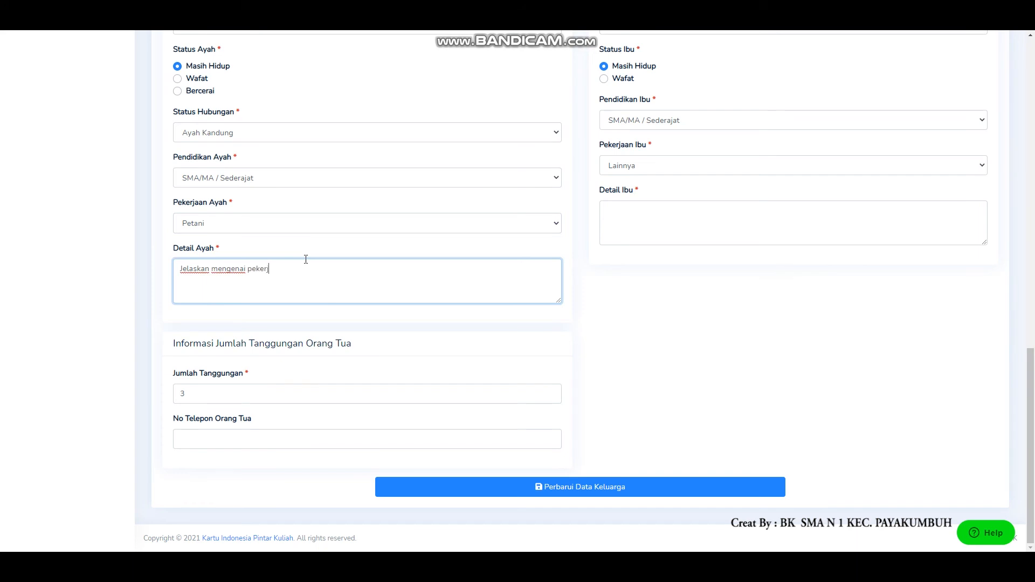
text(aan ayah, seperti profesi, tempat kerja, berapa lama sudah )
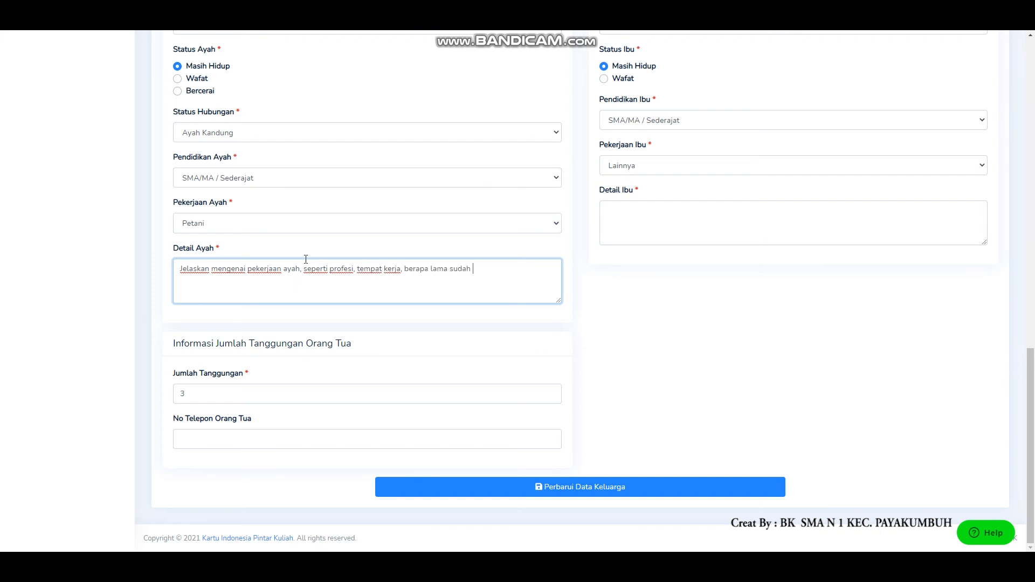
text(bekerja, jadwal kerja sekondi)
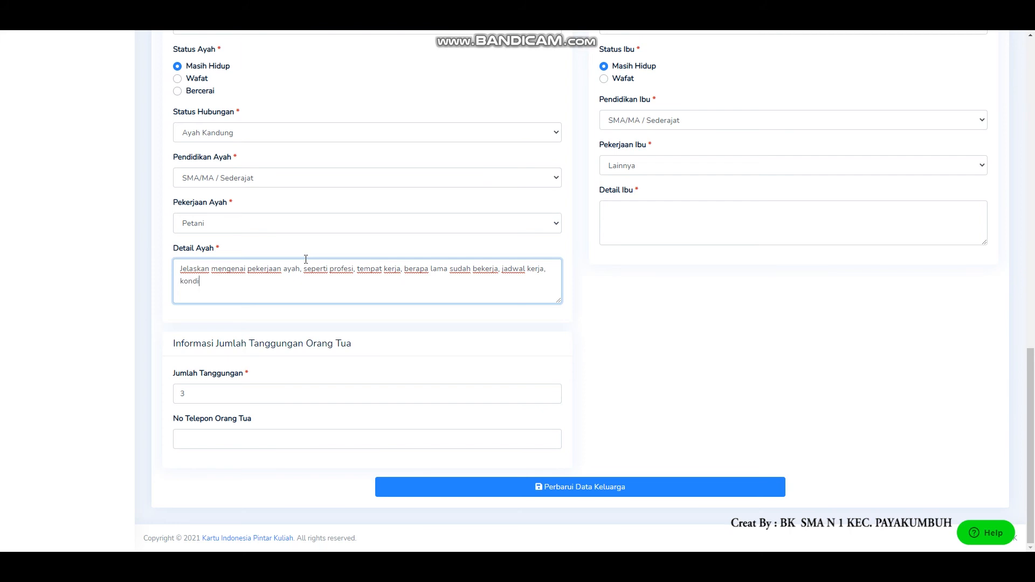
text(si kesehatannya (Jabarkan secara detail sele)
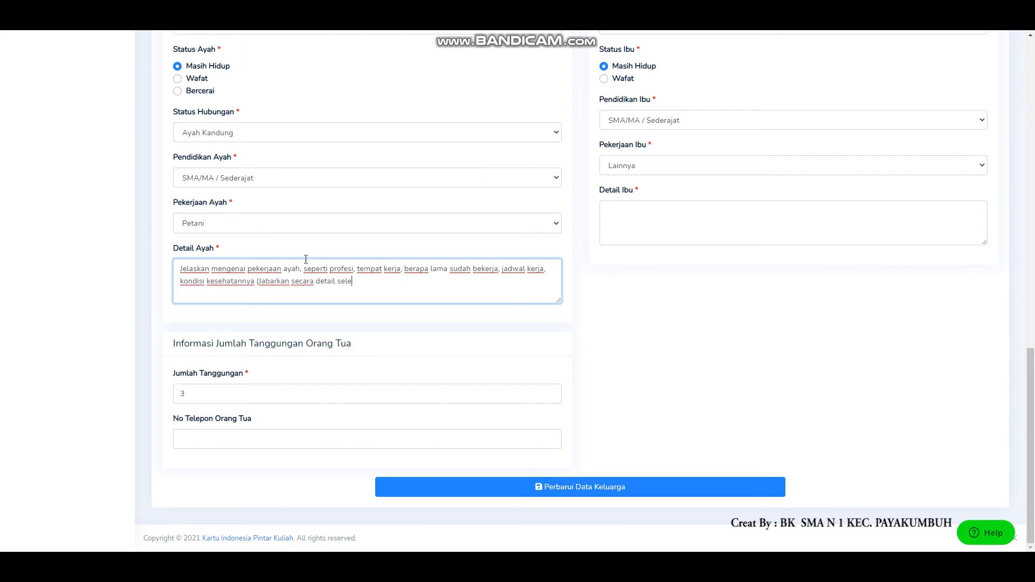
text(ngkap-lengkapnya.)
text().)
drag(445, 285, 158, 268)
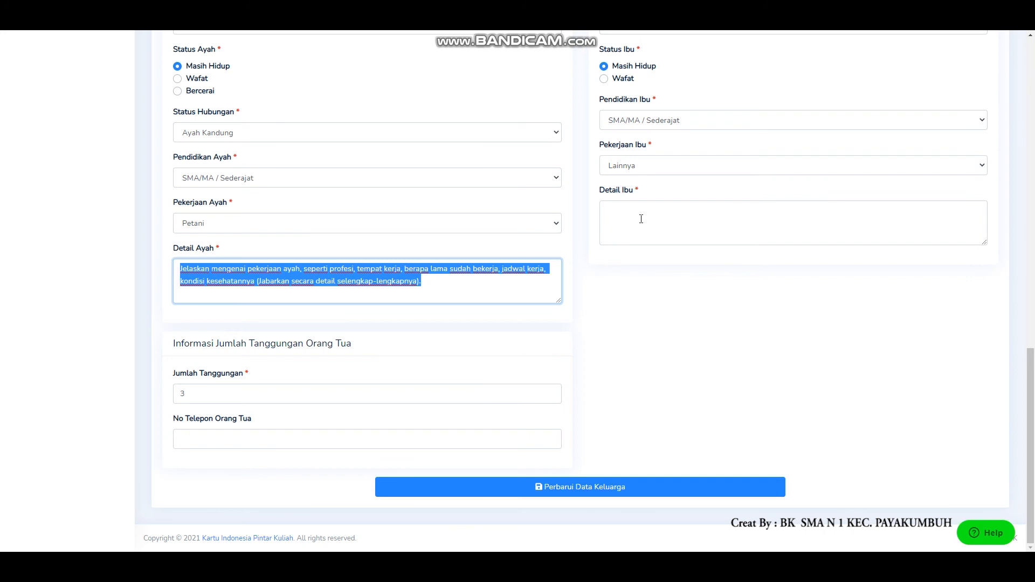
Fill the mother's detail with her profession, workplace, years worked, health condition and daily activities as a housewife
click(627, 209)
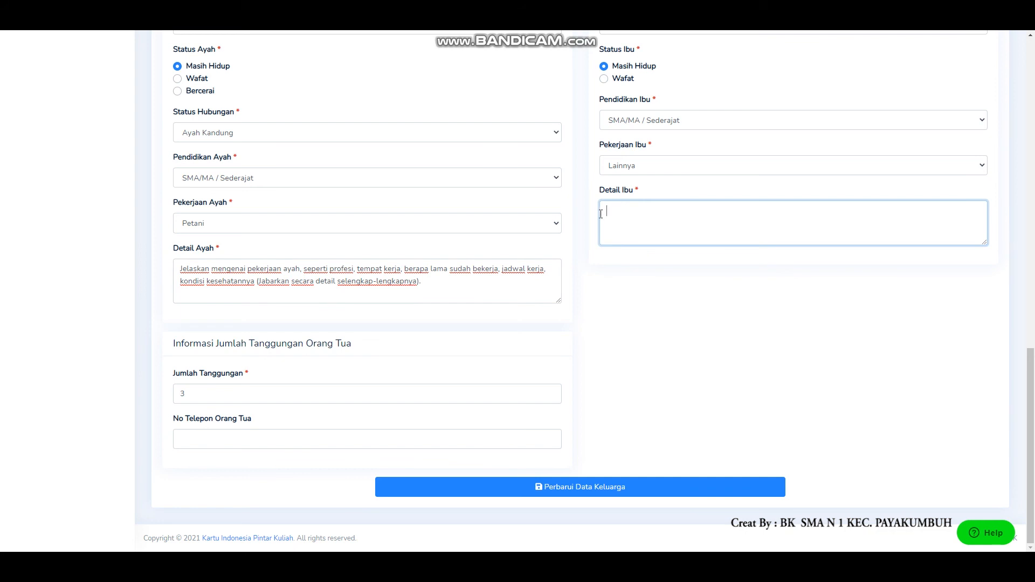
text(Jelaskan mengenai pekerjaan ibu seperti profesi, )
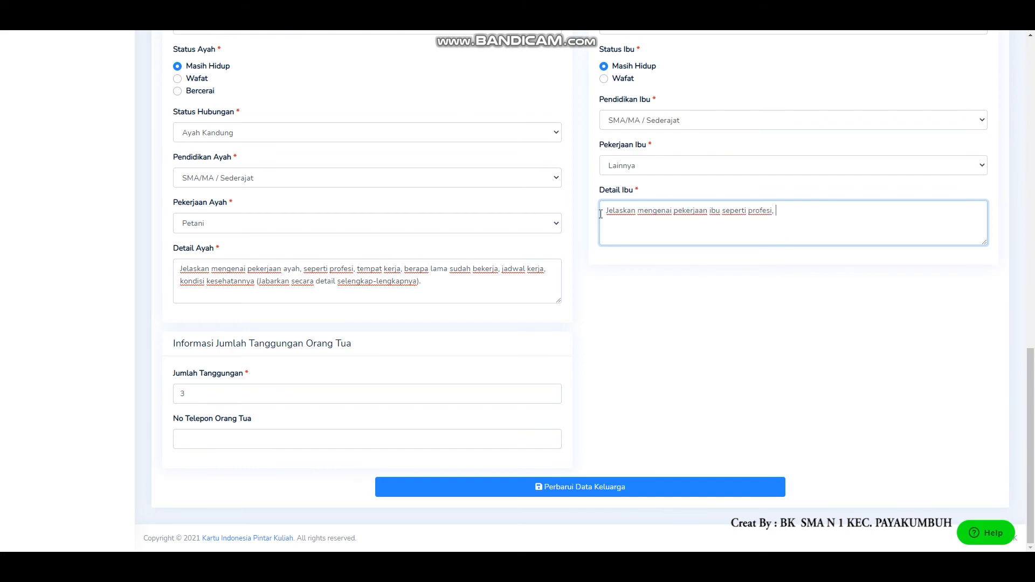
text(tempat kerja, berapa lama sudah bekerja serta k)
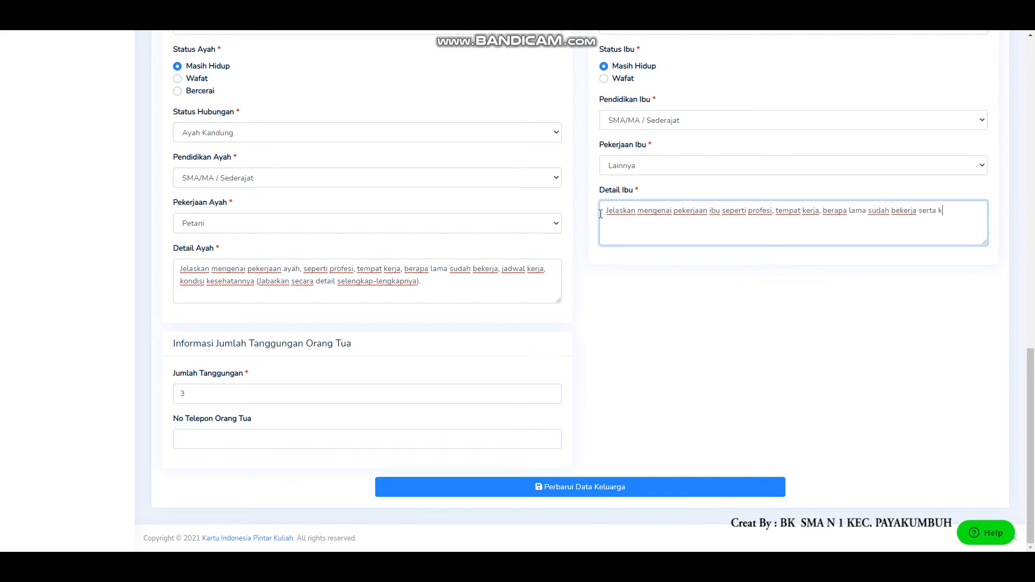
text(ondisi kesehatan ibu (Jelaskan secara detail))
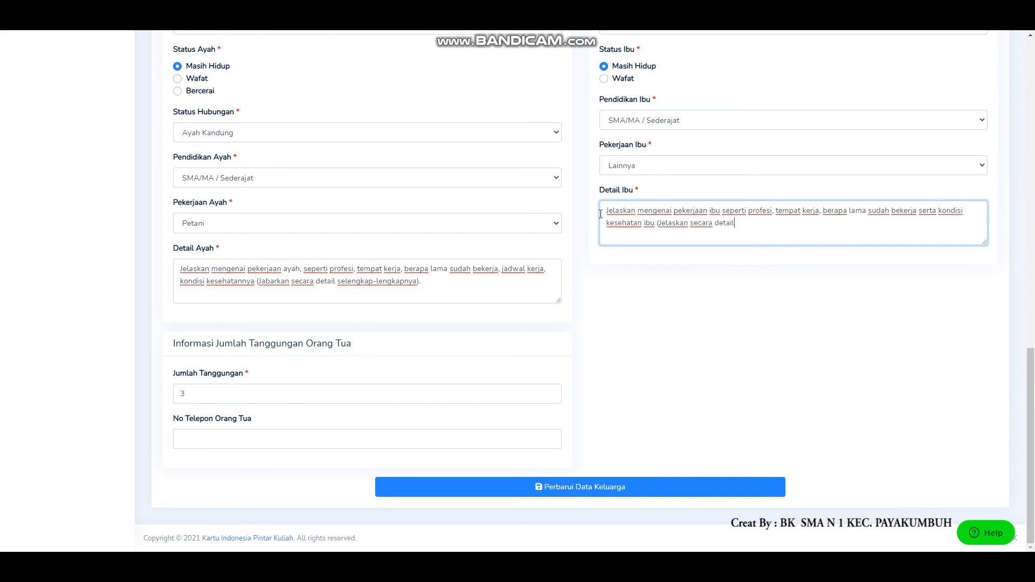
text(/ kegiatan ibu sehari-hari bagi Ibu rumah tangga)
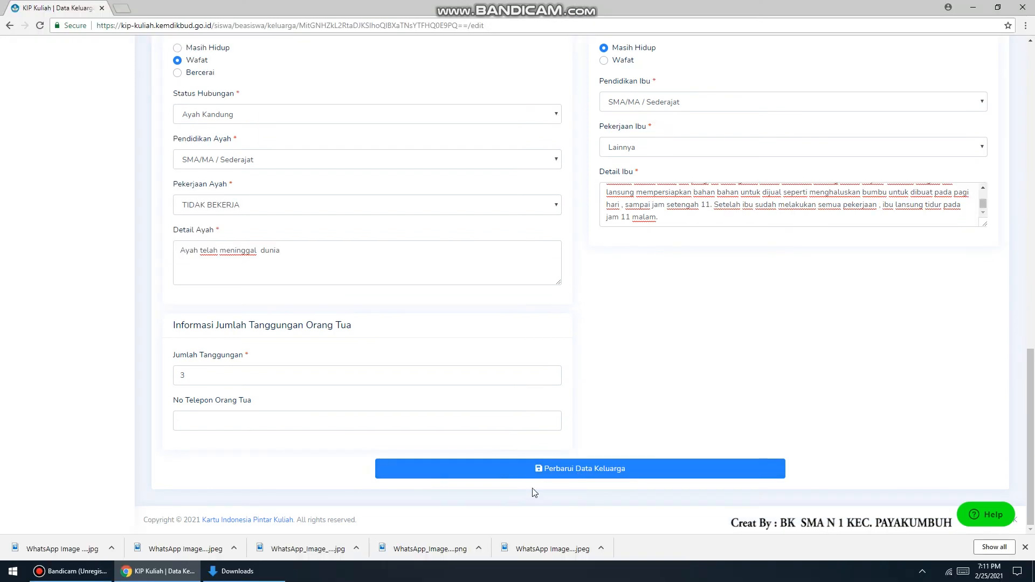
Save the family data and open the economic data update form
click(549, 469)
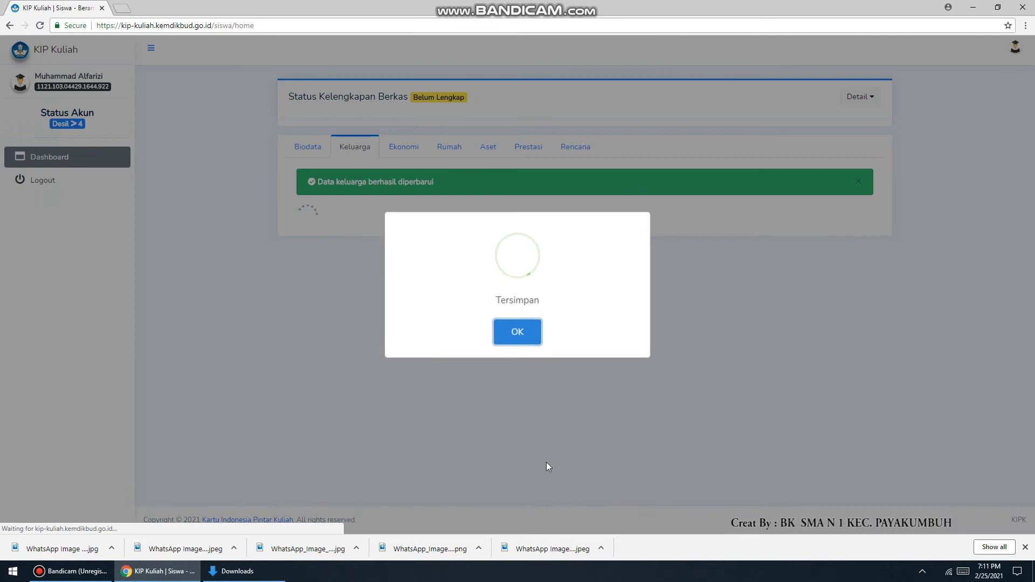
click(398, 149)
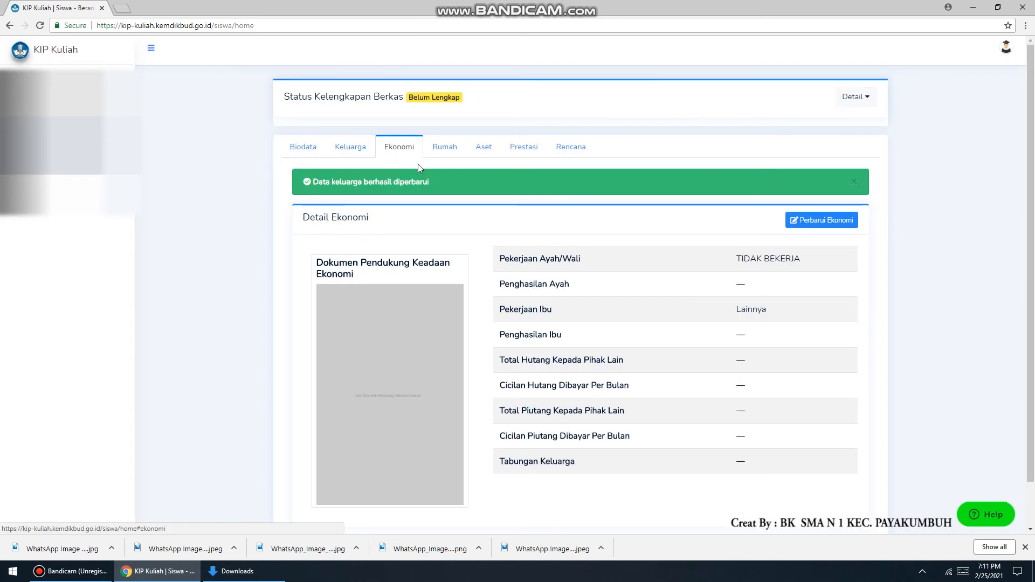
click(844, 226)
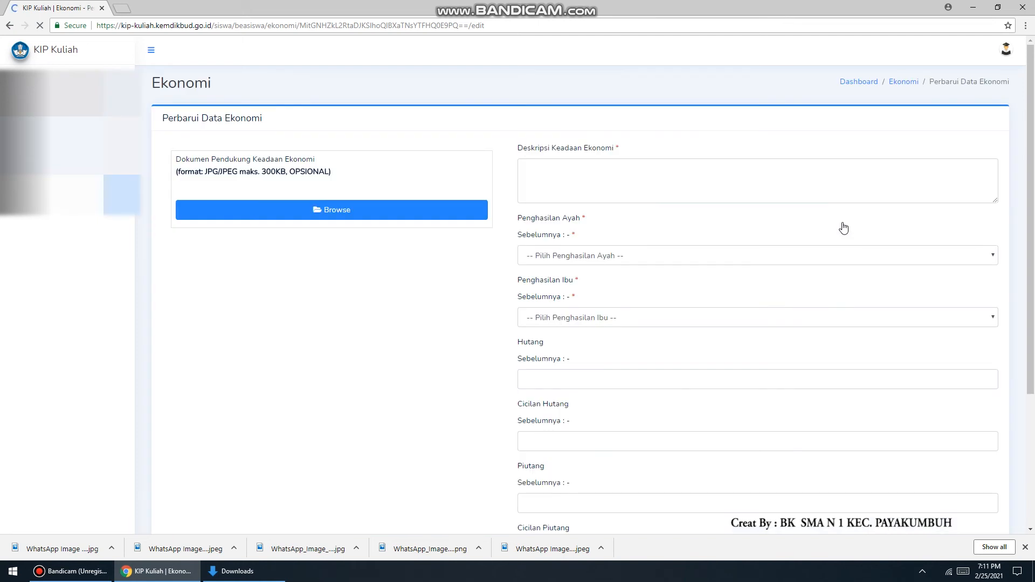
click(551, 165)
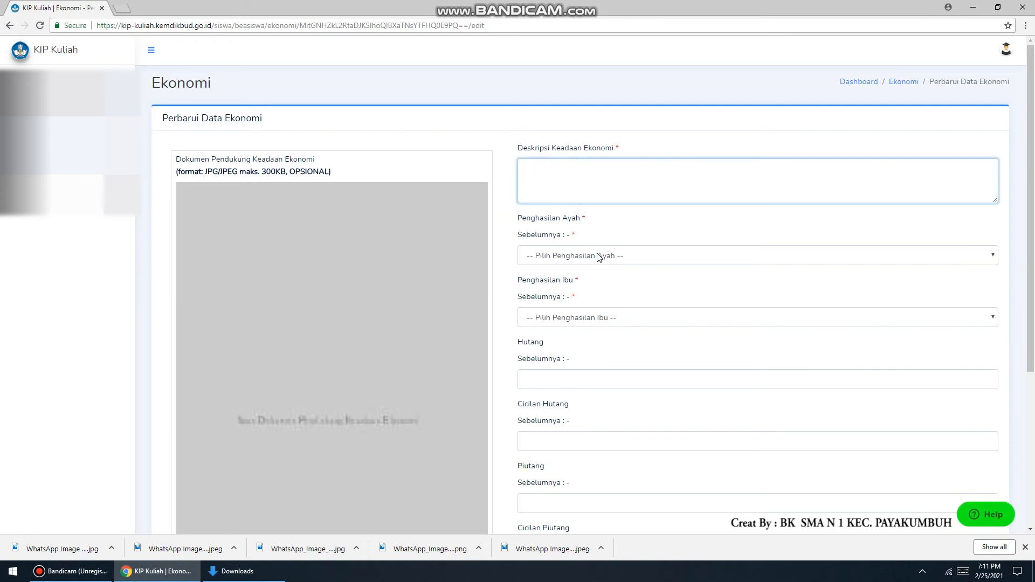
text(Gambarkan kondisi ekonomi anda secara jelas)
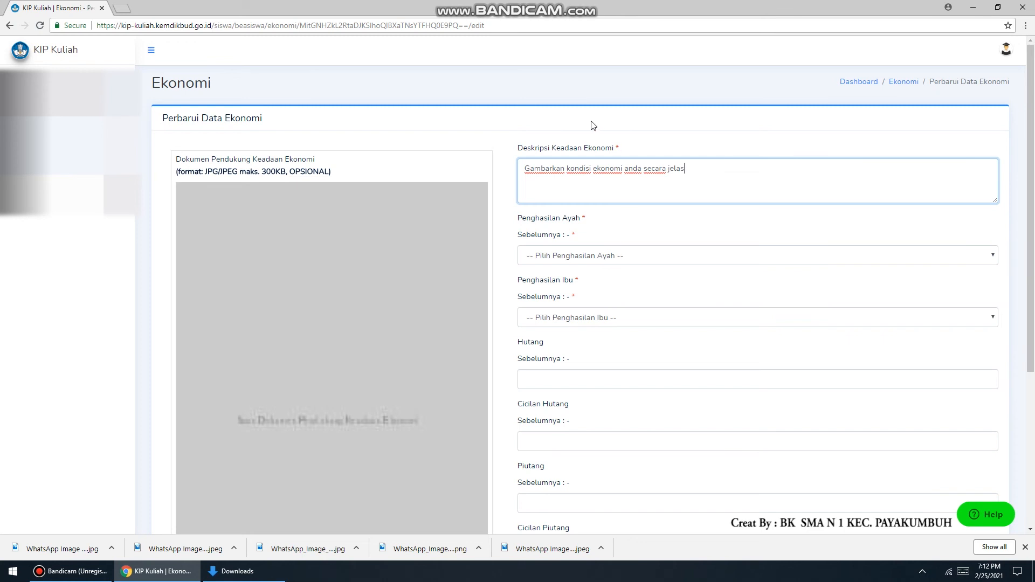
triple_click(528, 169)
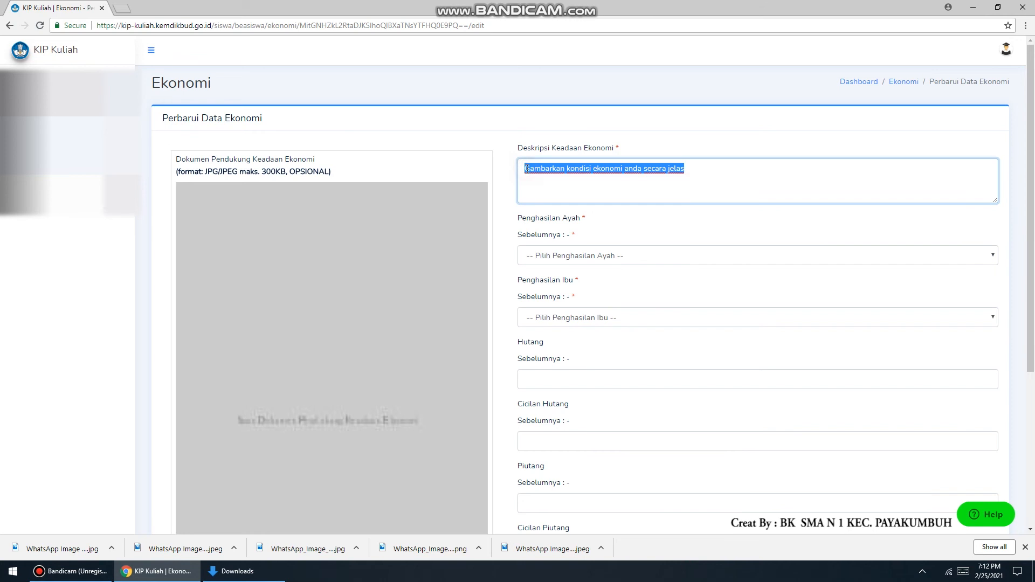
key(BackSpace)
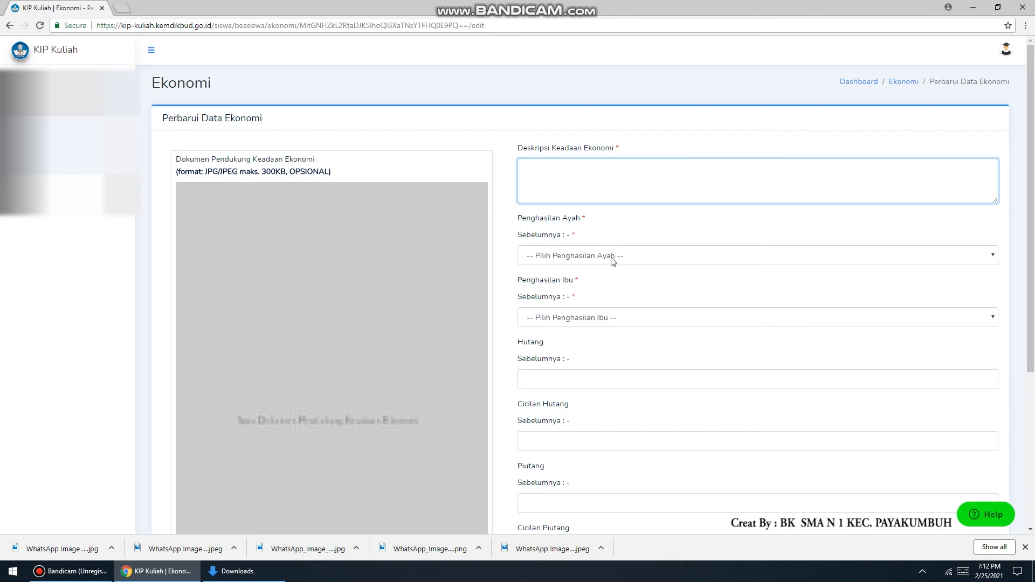
Set the father's income to Tidak Berpenghasilan and the mother's income to Rp. 500.001 - Rp. 750.000
click(582, 259)
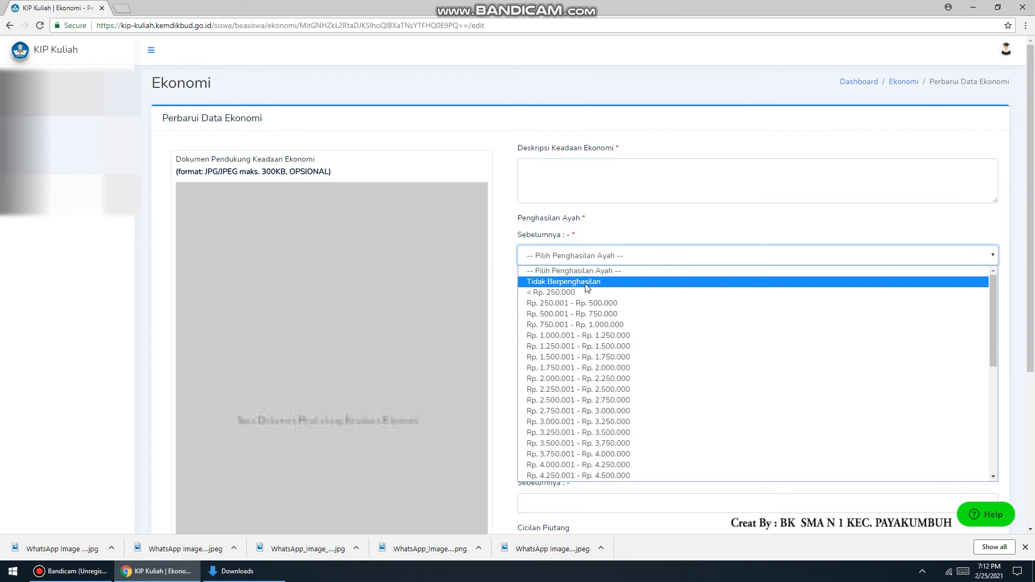
click(587, 283)
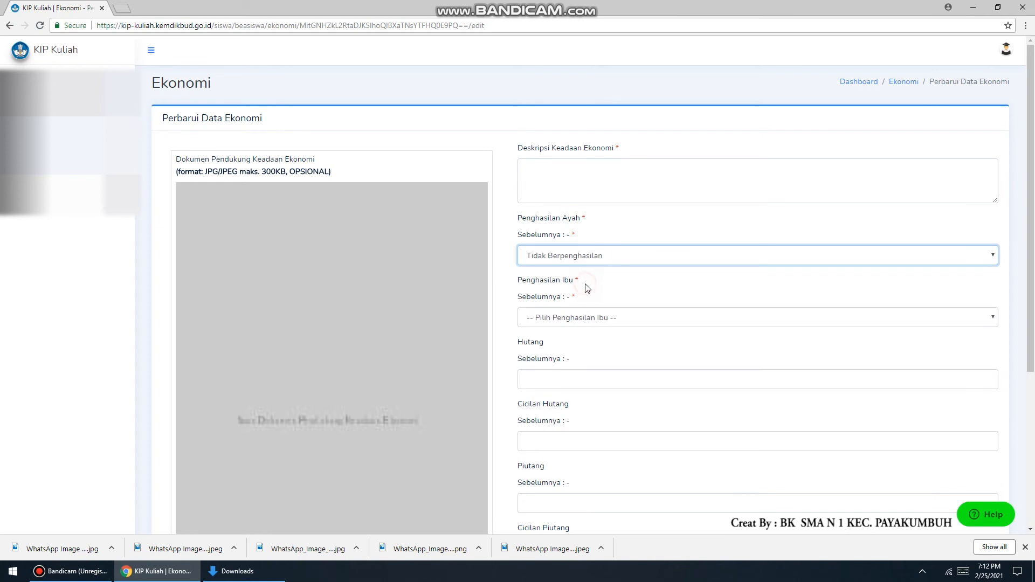
click(592, 324)
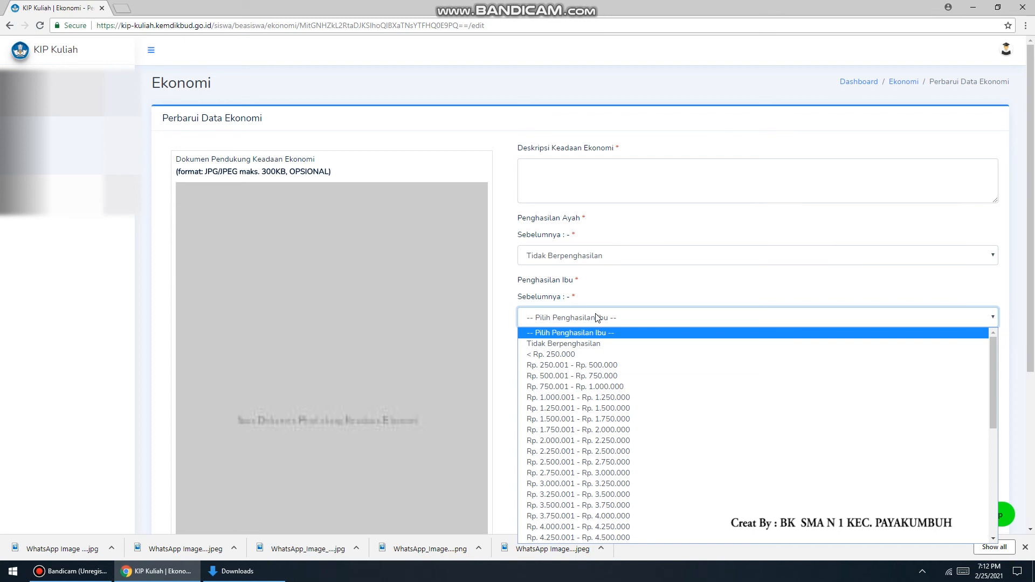
click(598, 376)
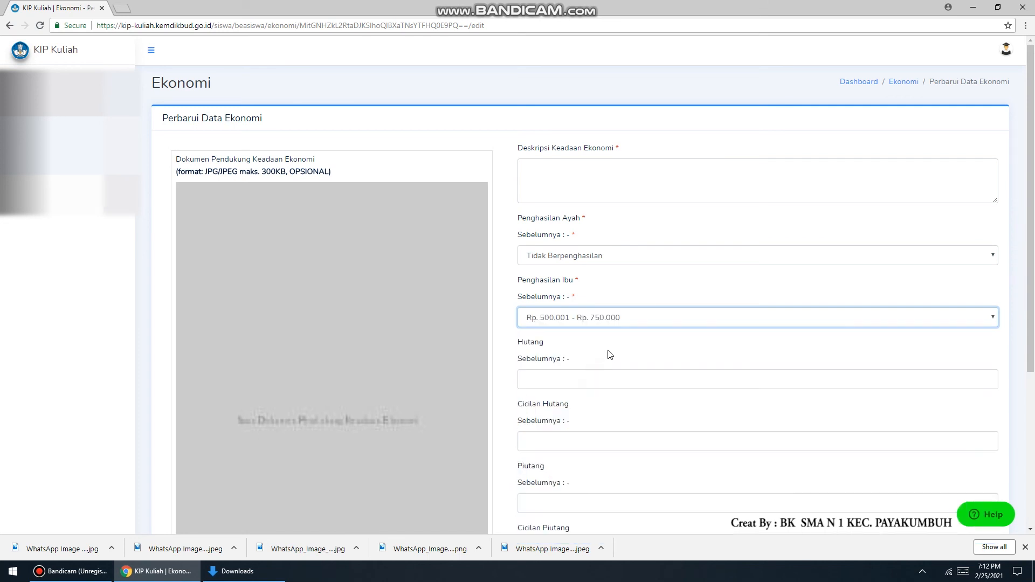
Upload the supporting economic document WhatsApp Image 2021-02-25 at 19.12.04 as the economic condition proof
scroll(609, 354, down, 1)
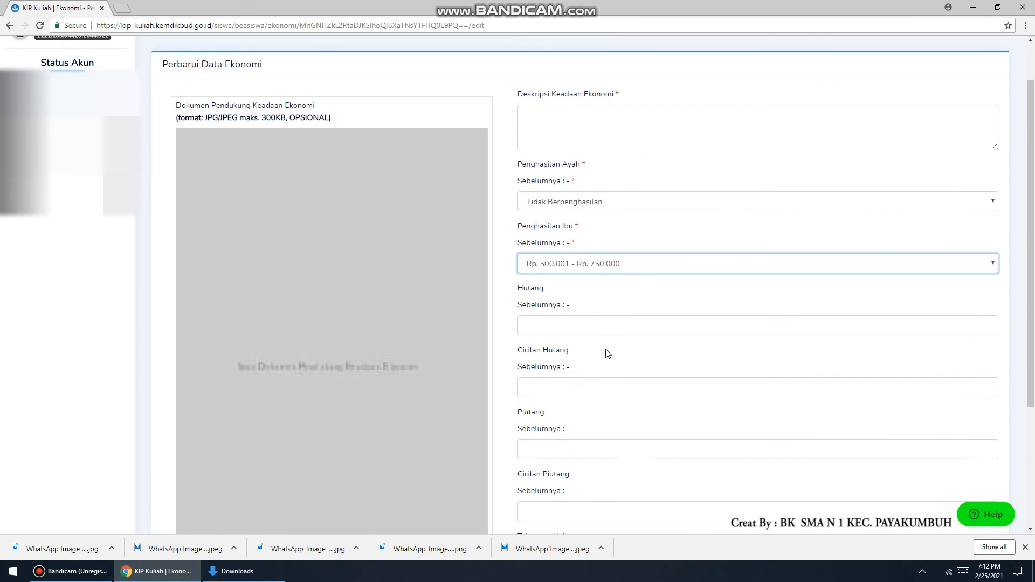
scroll(409, 285, down, 3)
scroll(403, 291, down, 1)
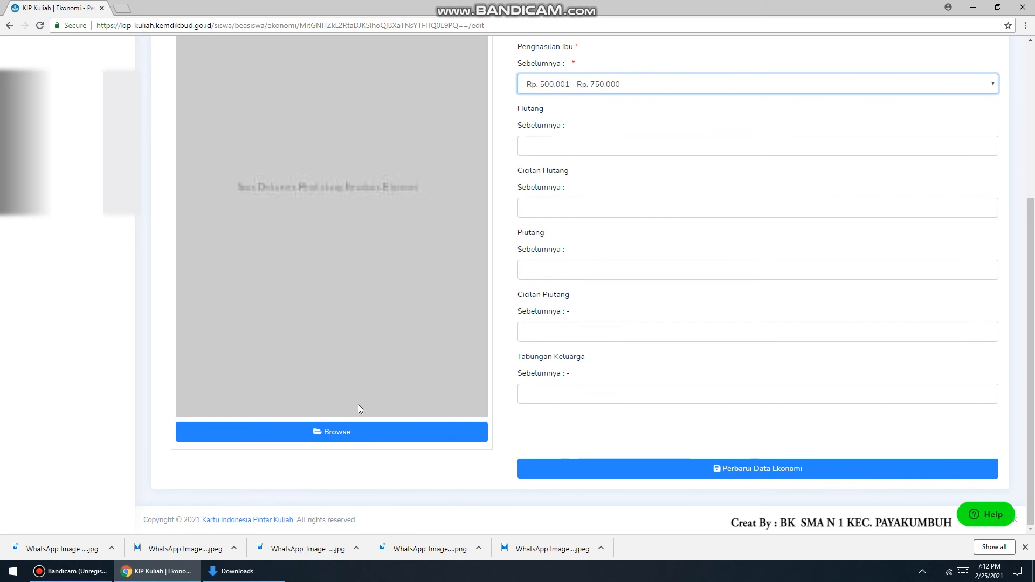
scroll(358, 408, up, 1)
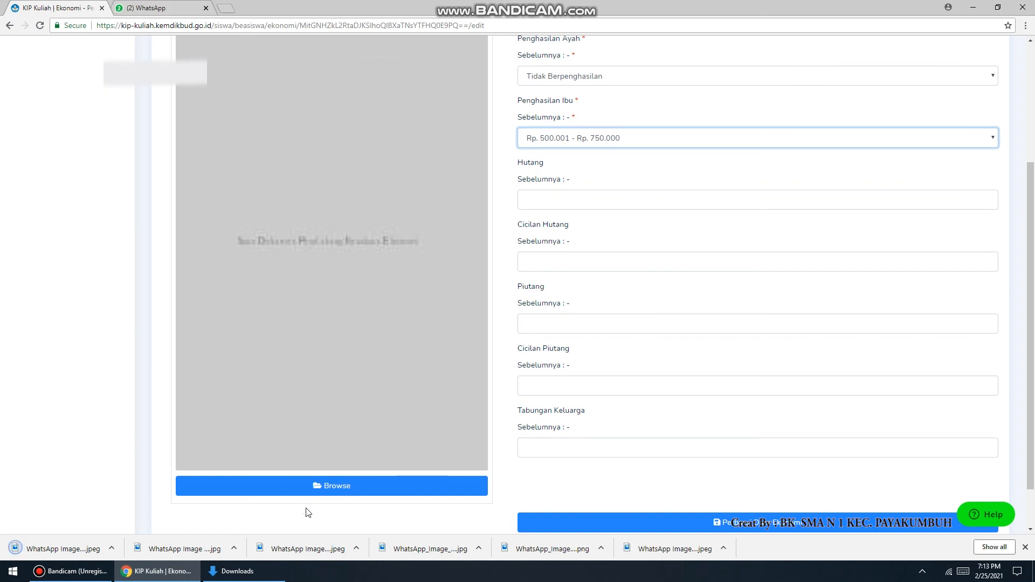
click(329, 488)
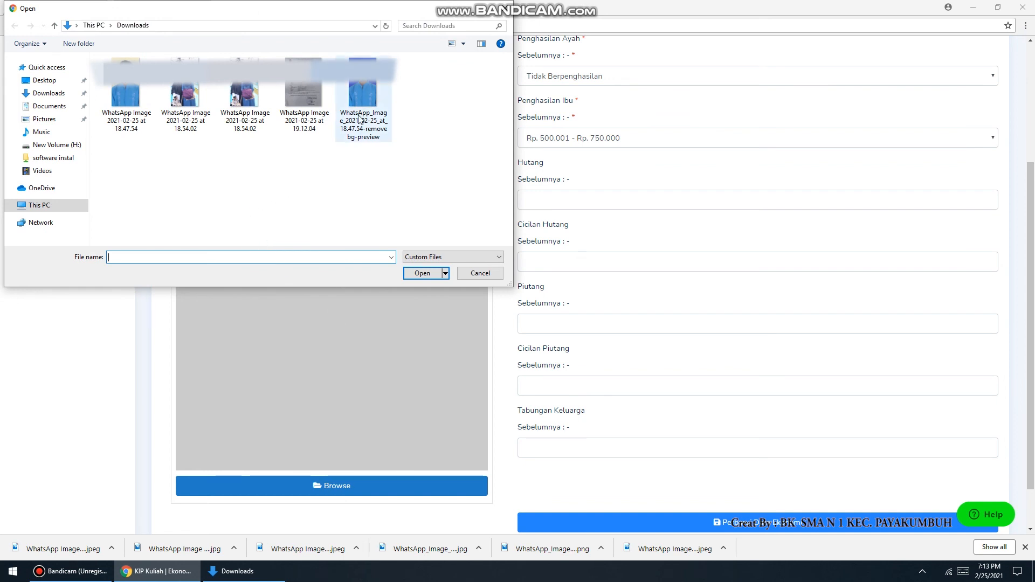
click(300, 83)
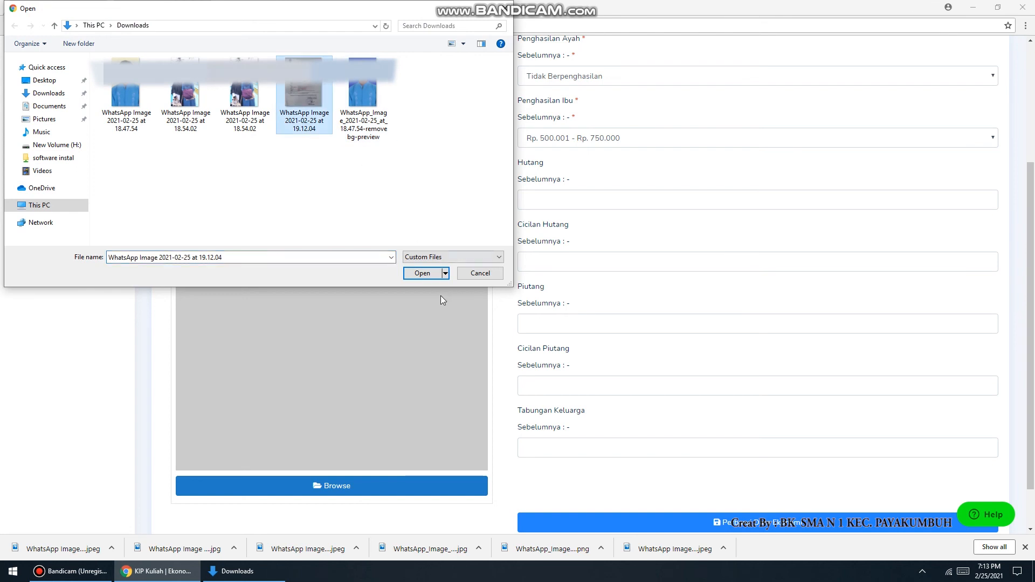
click(423, 275)
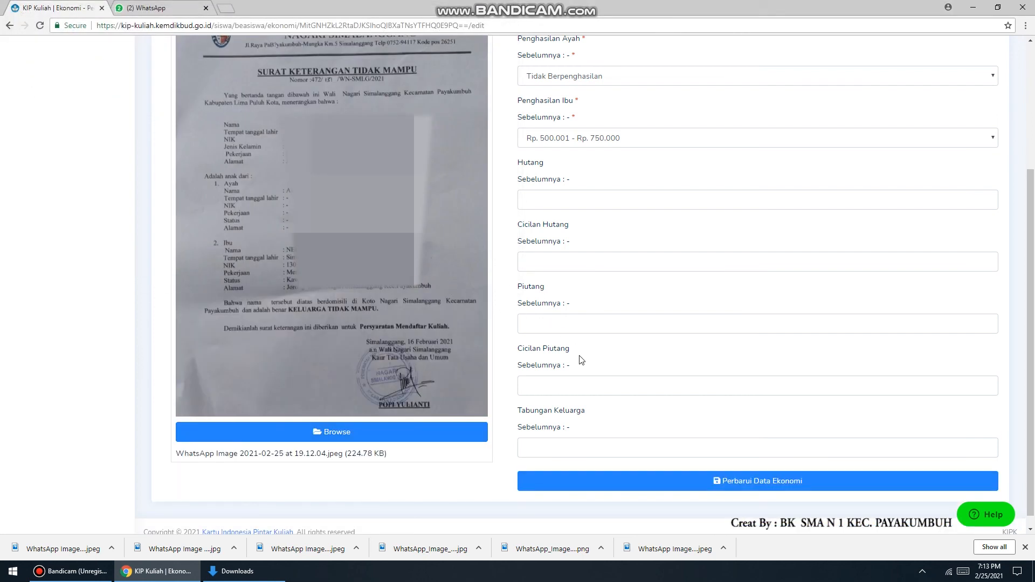
Enter the debt as Rp 17.000.000 and the debt instalment as Rp 600.000, then save the economic data
click(580, 386)
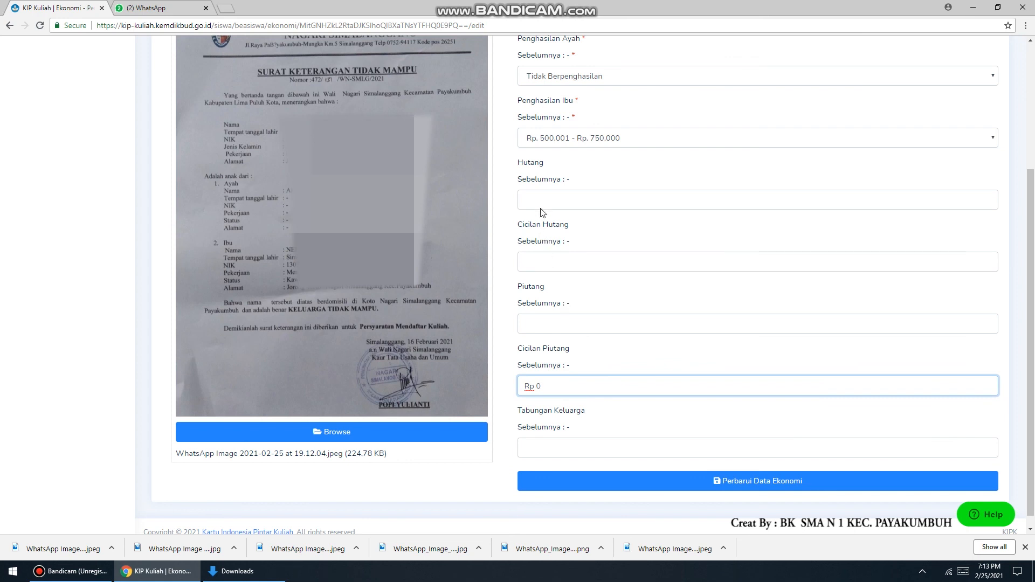
click(555, 201)
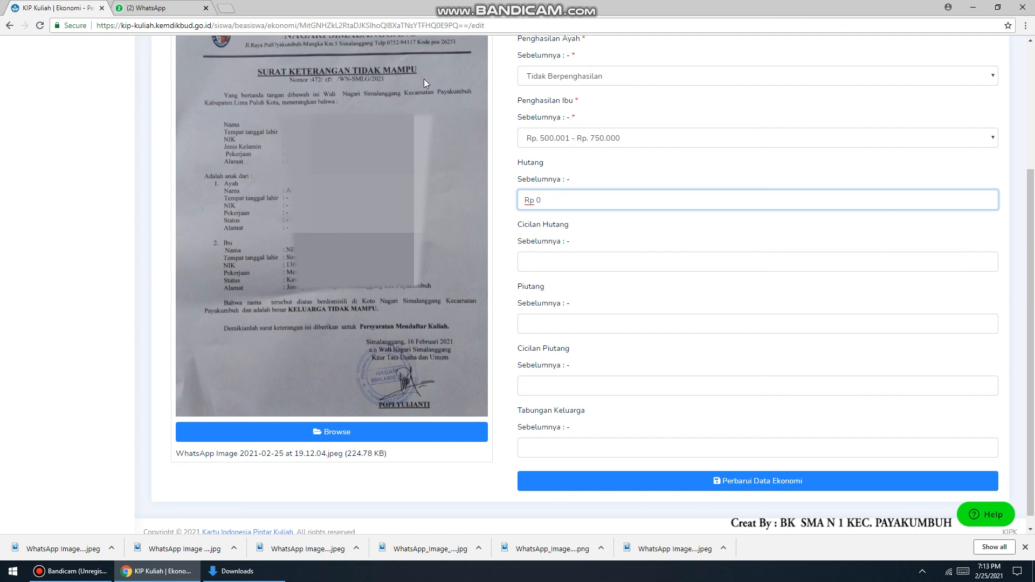
click(232, 12)
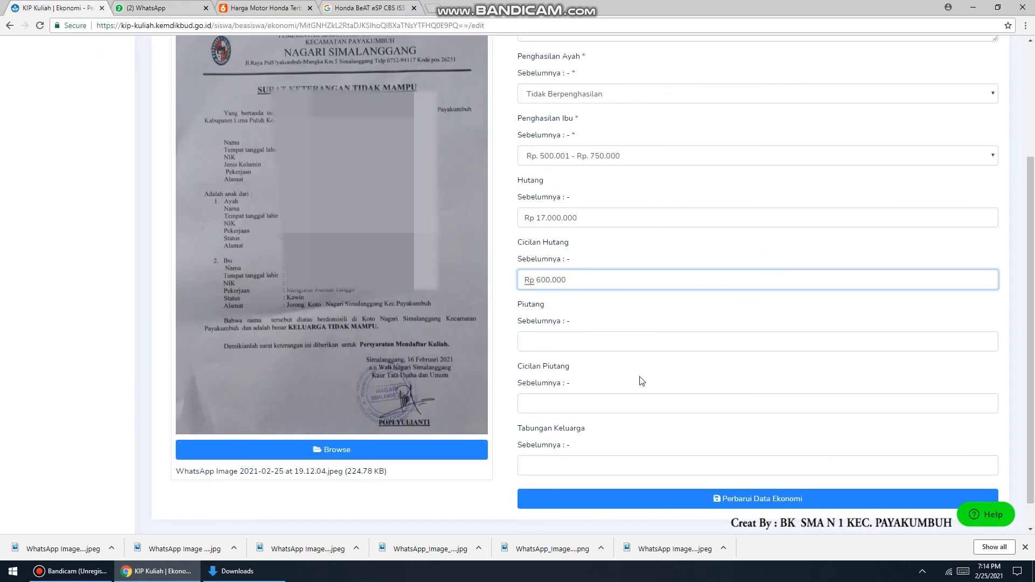
scroll(695, 452, down, 1)
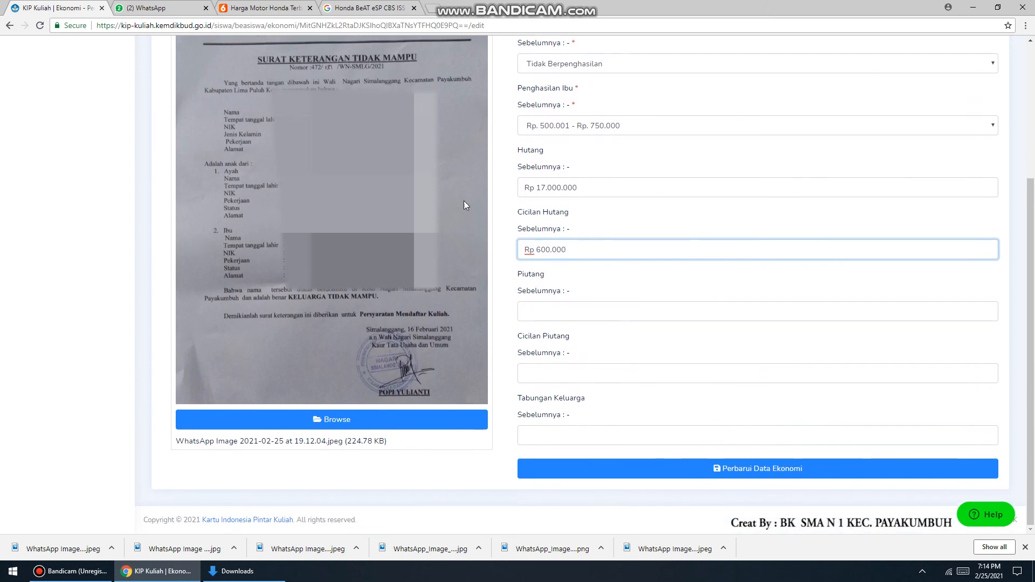
click(757, 468)
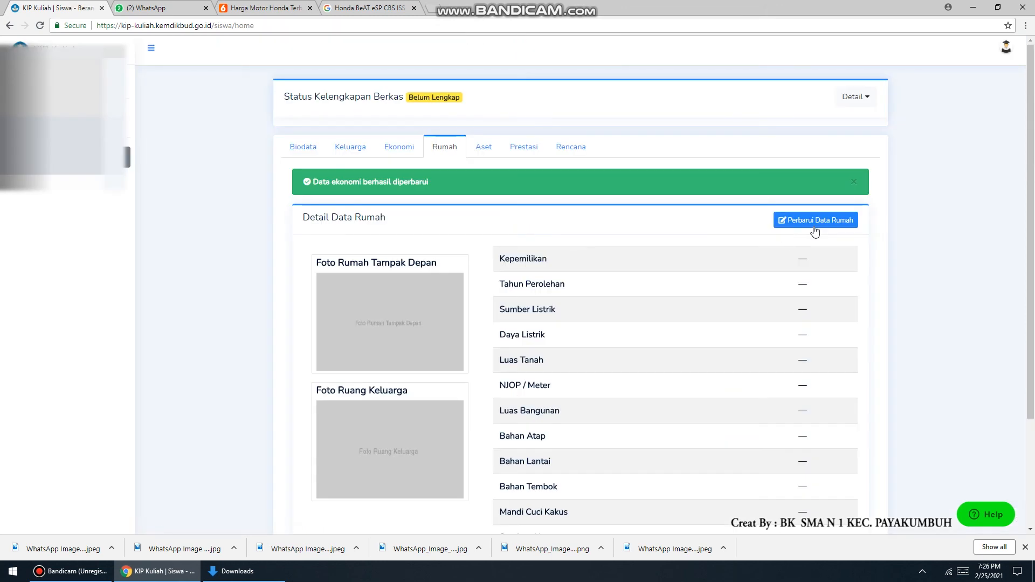
Open the house data update form and set the ownership to Menumpang
click(823, 222)
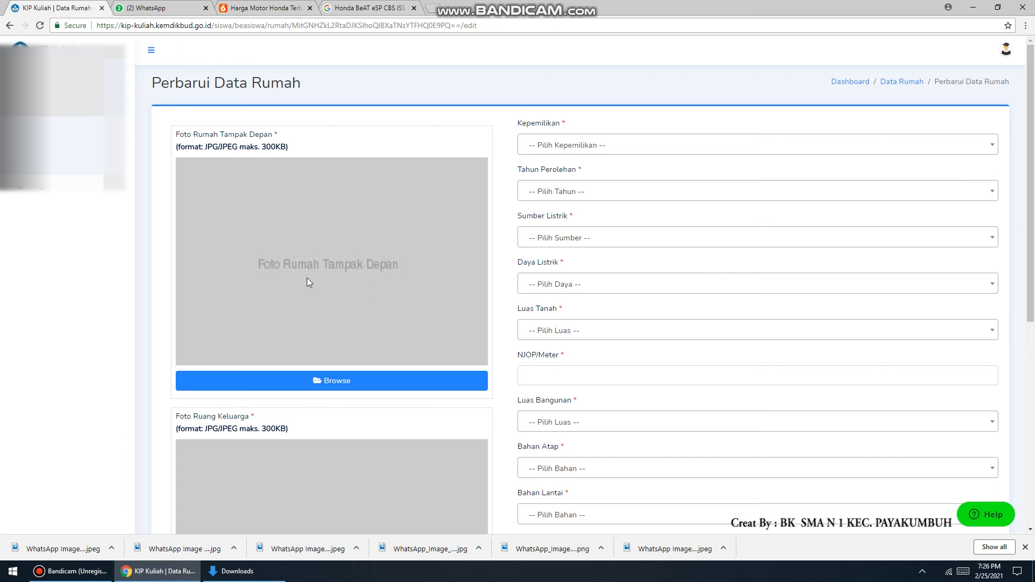
scroll(315, 326, down, 4)
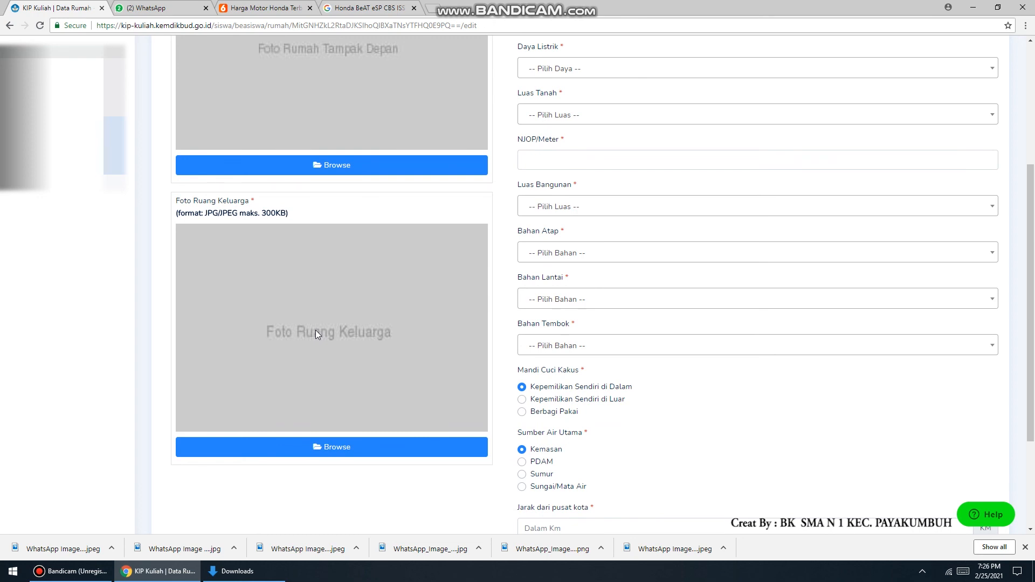
scroll(453, 370, down, 3)
scroll(665, 332, up, 6)
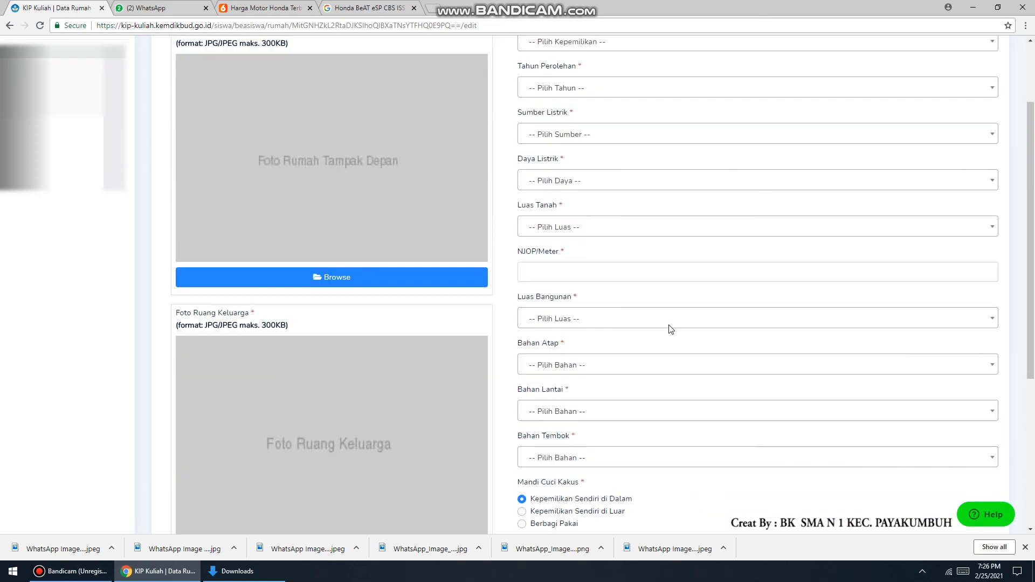
click(603, 146)
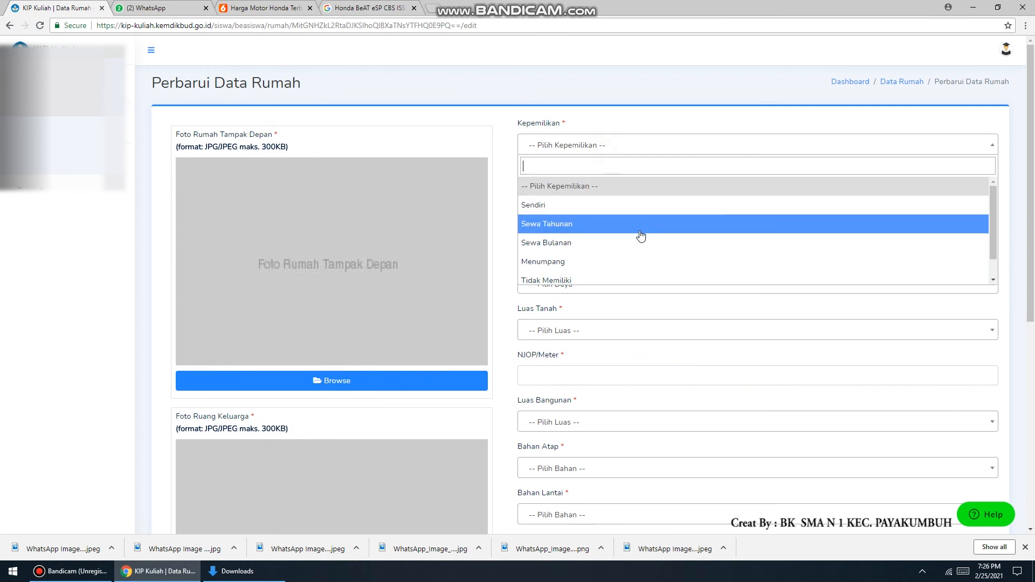
scroll(650, 280, down, 1)
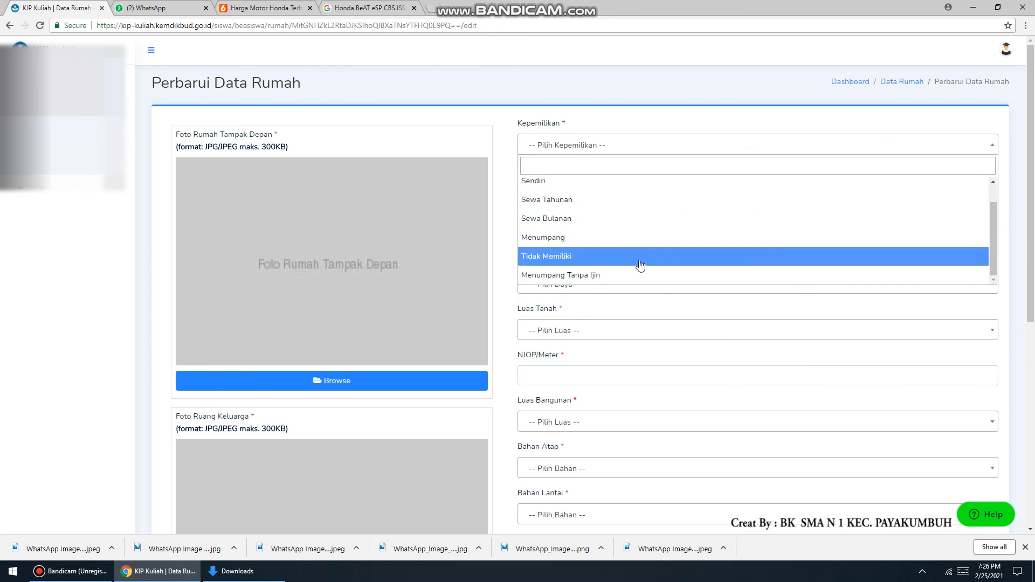
click(633, 245)
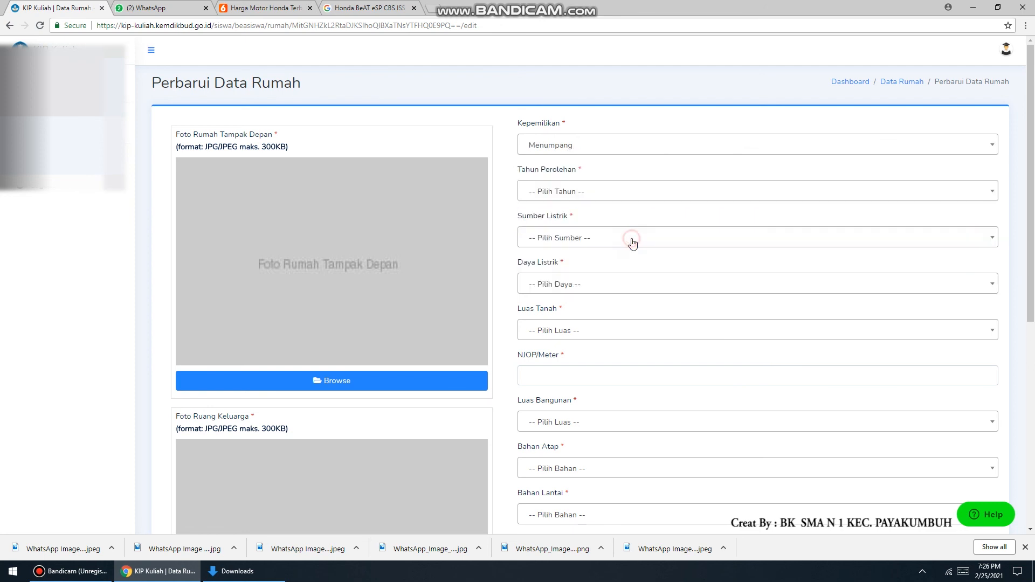
Set the house acquisition year to 1987
click(602, 193)
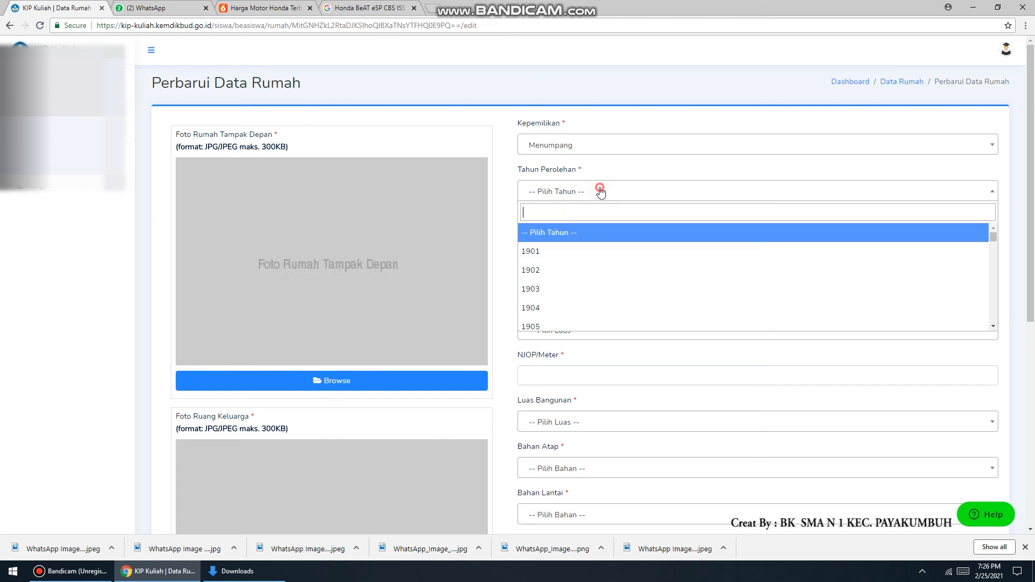
scroll(602, 276, down, 20)
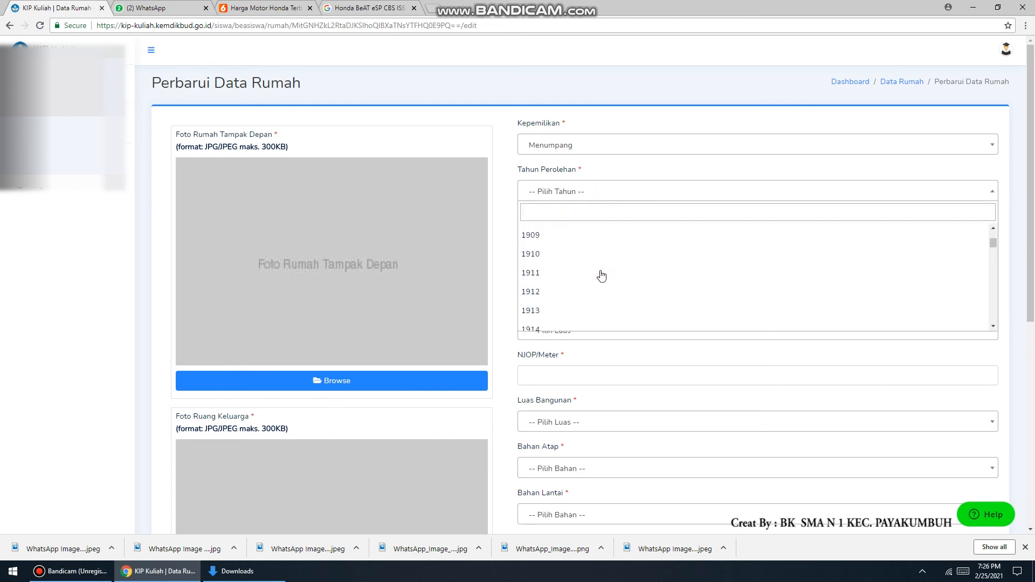
scroll(602, 276, down, 18)
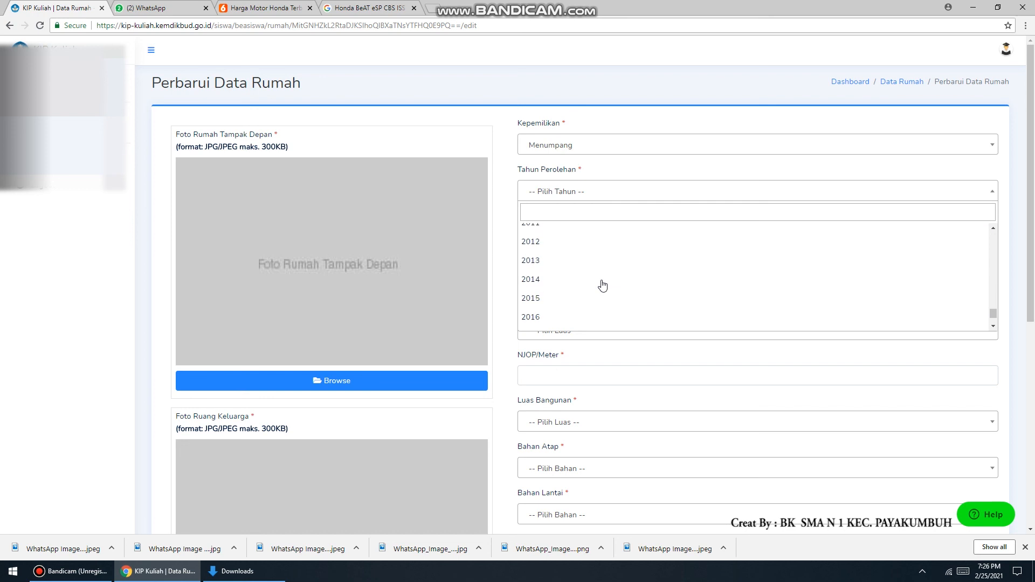
scroll(602, 287, up, 4)
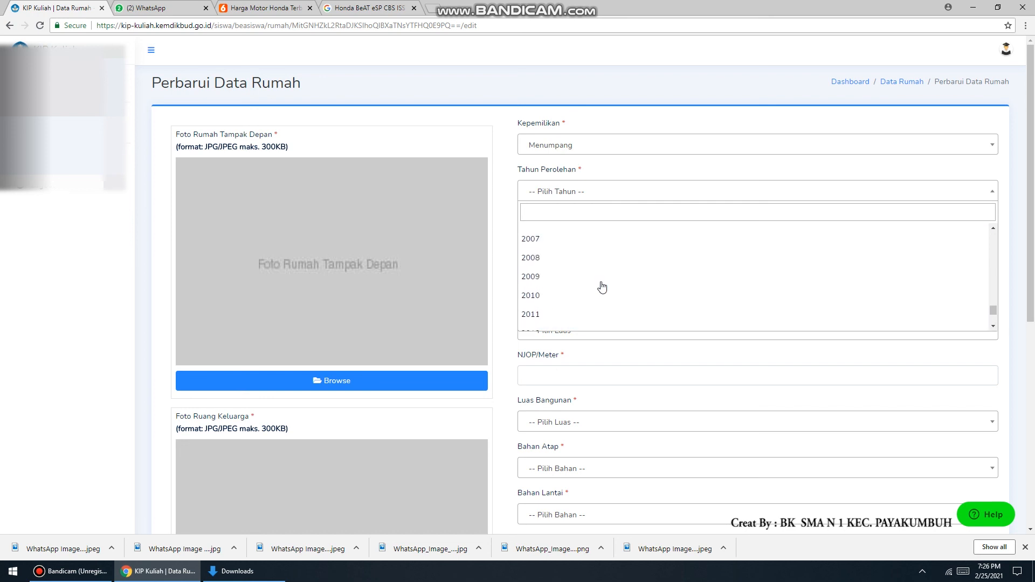
scroll(602, 287, up, 4)
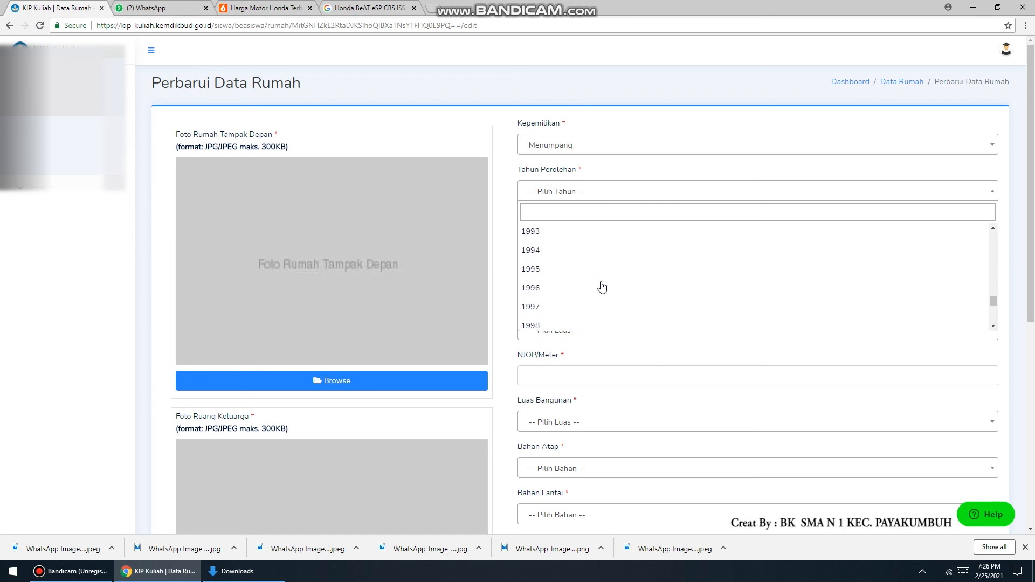
scroll(584, 276, up, 3)
click(569, 273)
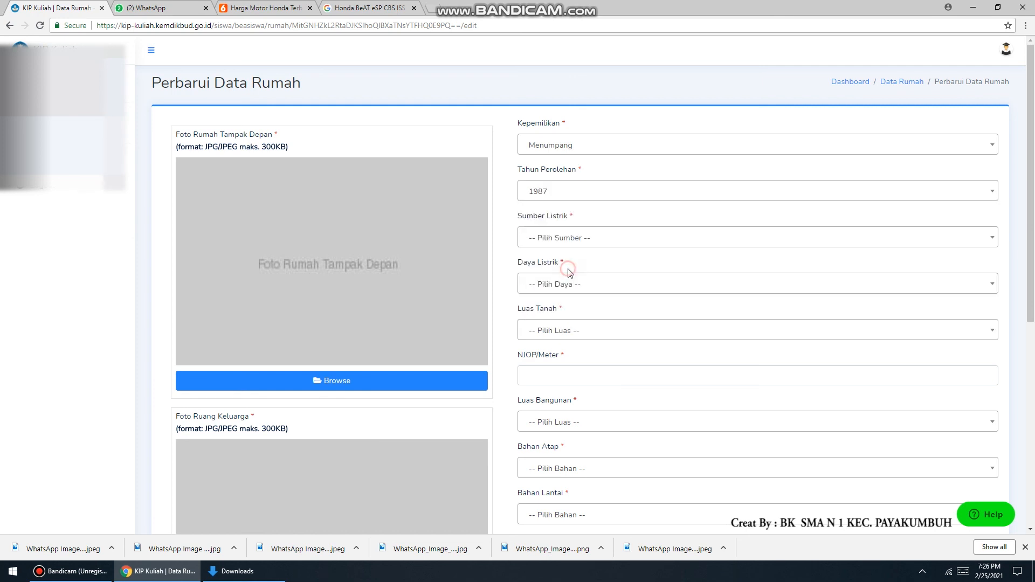
Set the electricity source to PLN and the electricity power to 450 Watt
click(606, 243)
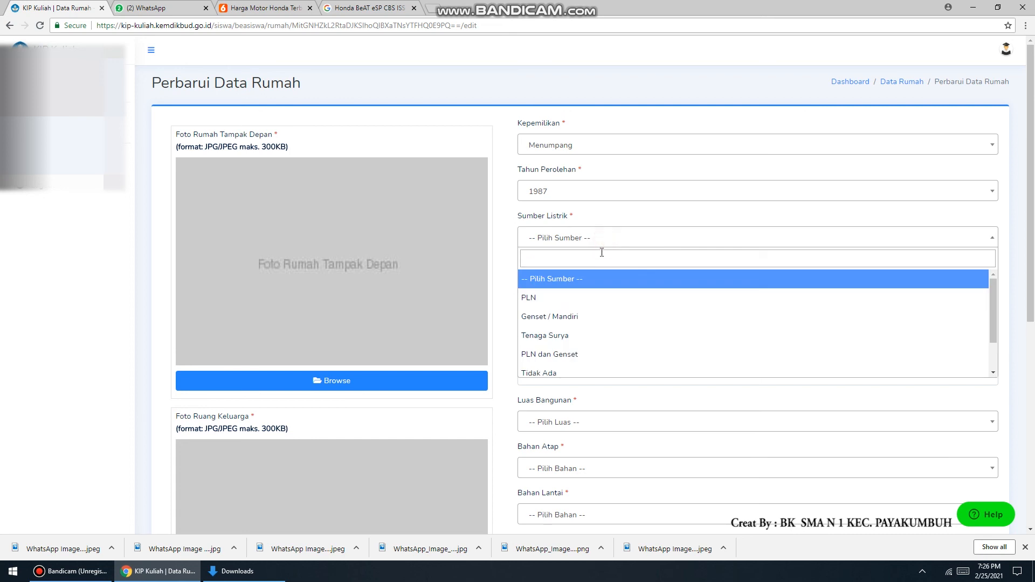
click(616, 302)
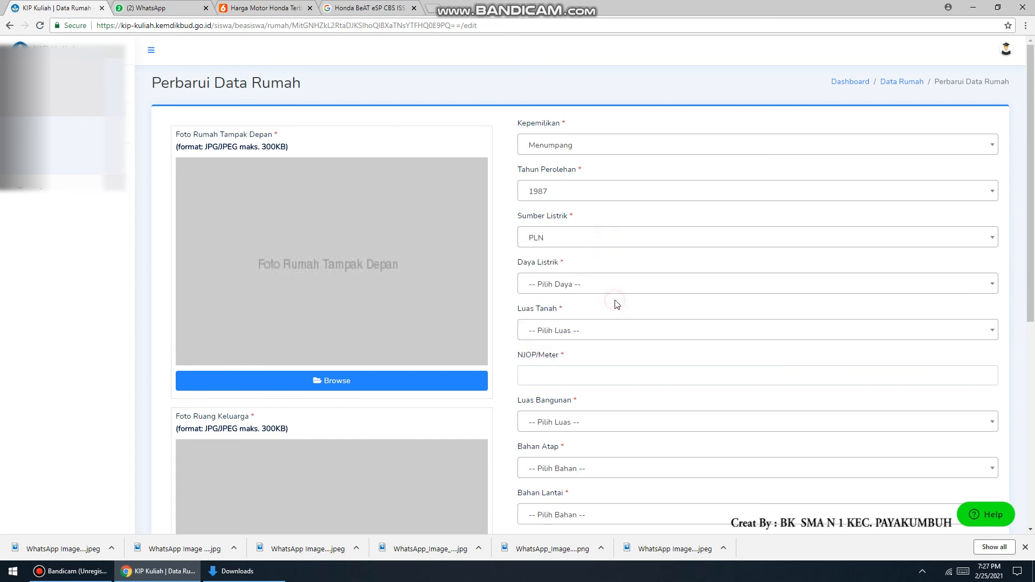
click(587, 284)
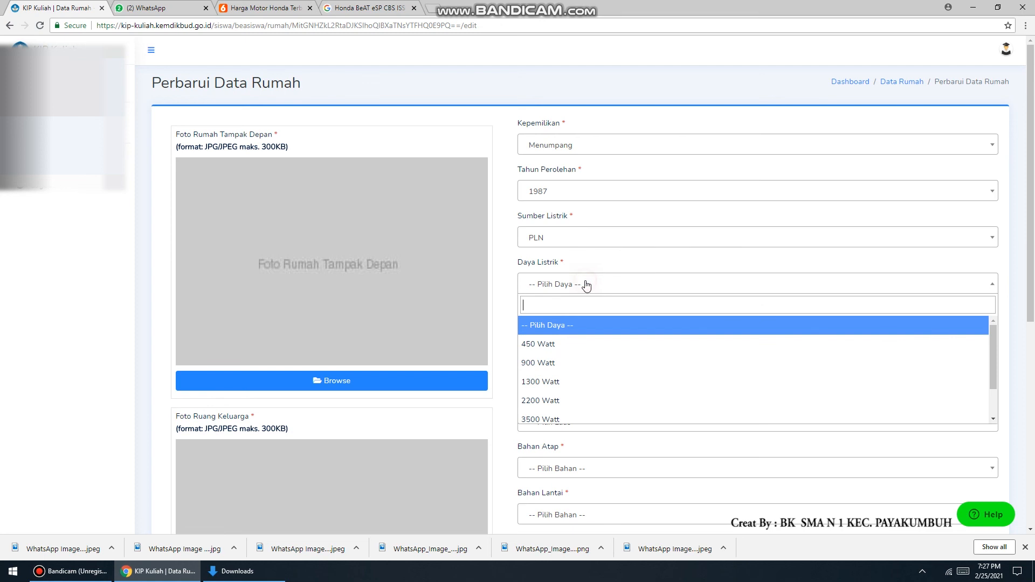
click(604, 348)
Examine the land area options and the remaining house data fields
scroll(604, 348, down, 1)
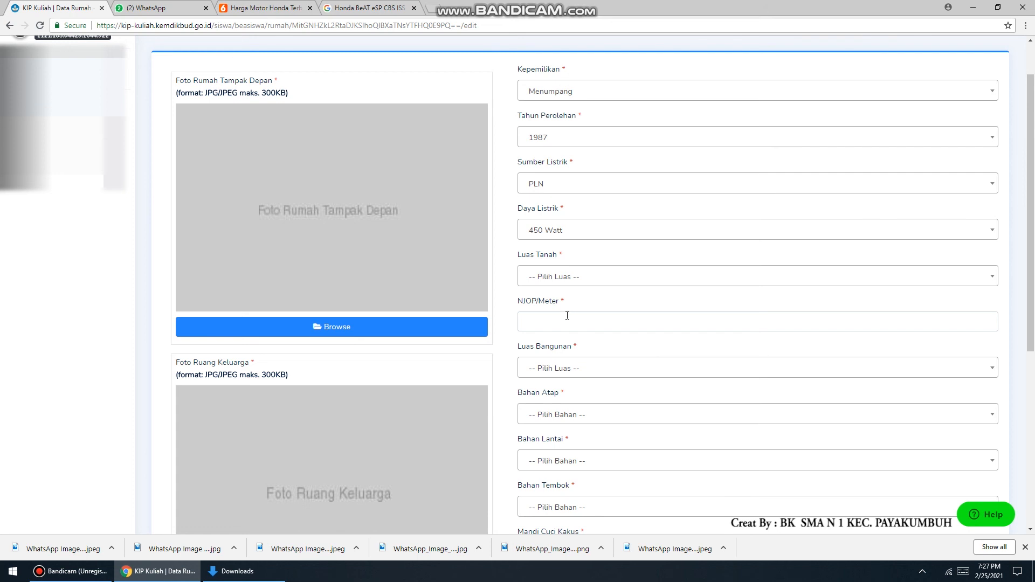
click(583, 276)
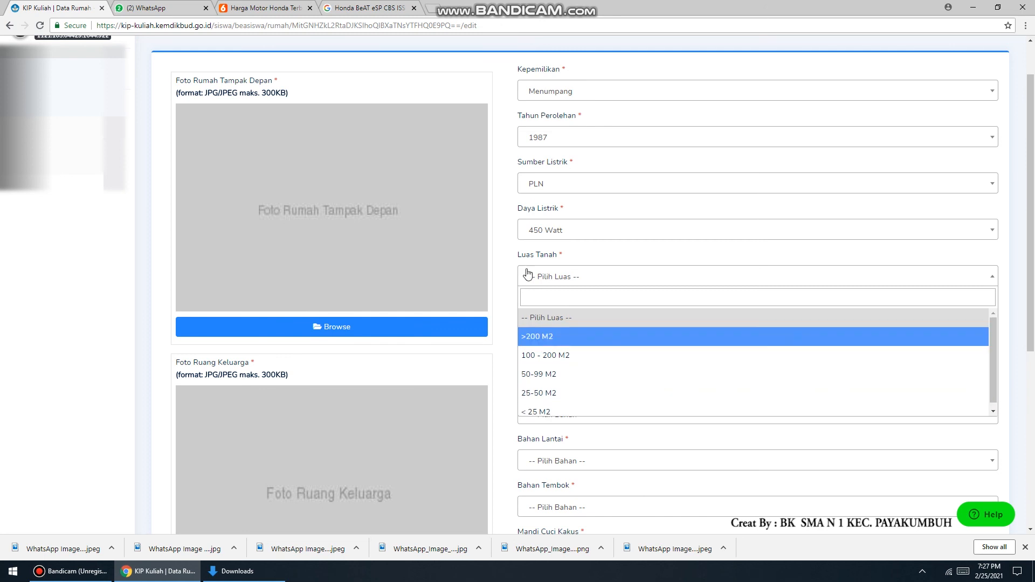
click(504, 244)
scroll(509, 298, up, 1)
scroll(511, 300, down, 2)
scroll(511, 301, down, 5)
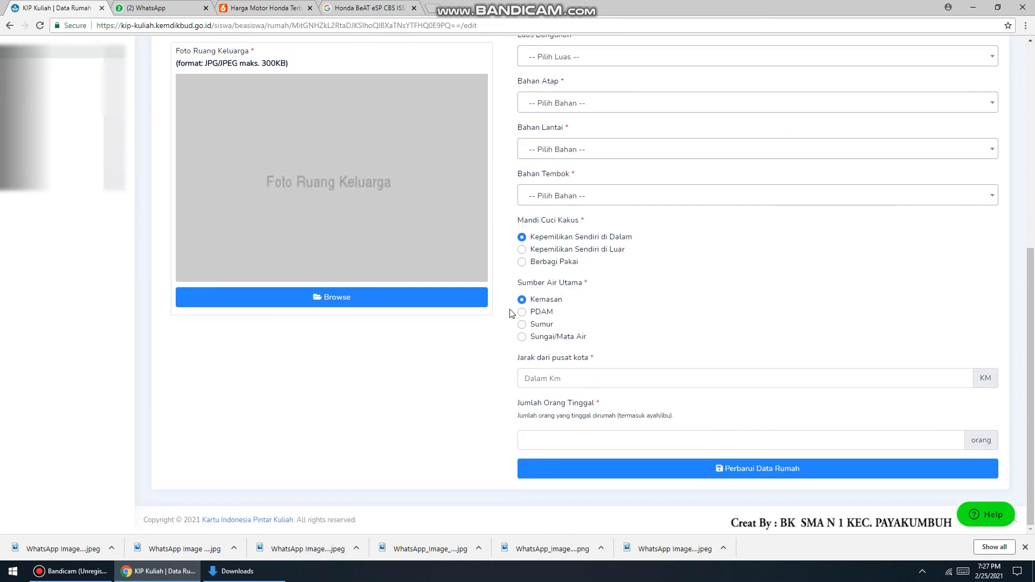
scroll(746, 492, up, 6)
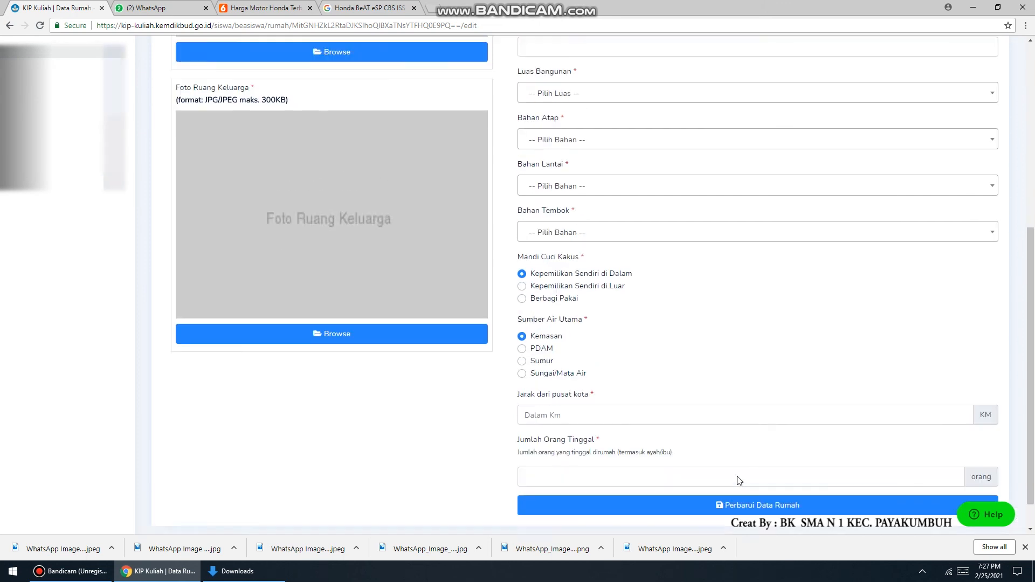
scroll(610, 367, up, 1)
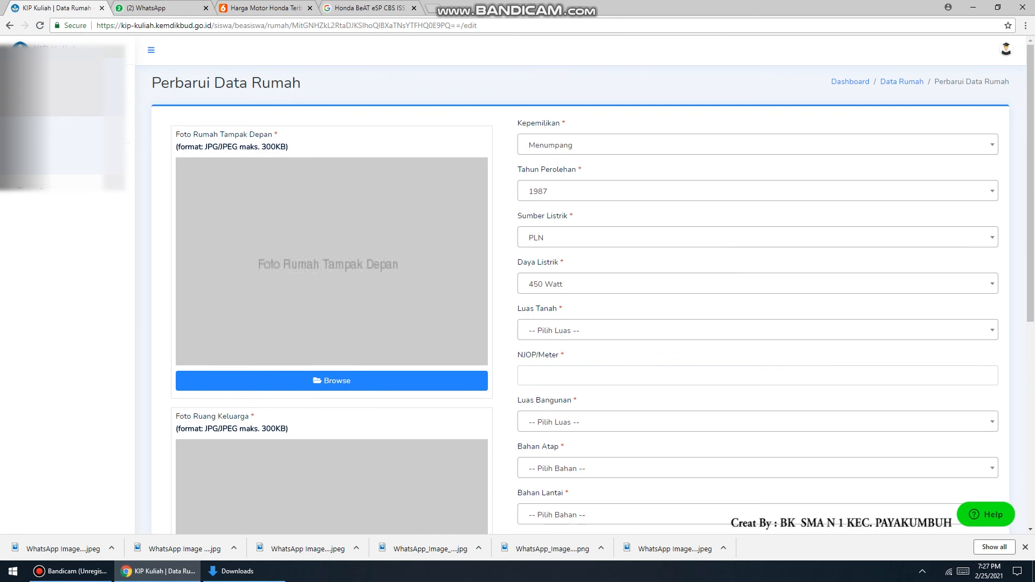
scroll(267, 149, down, 1)
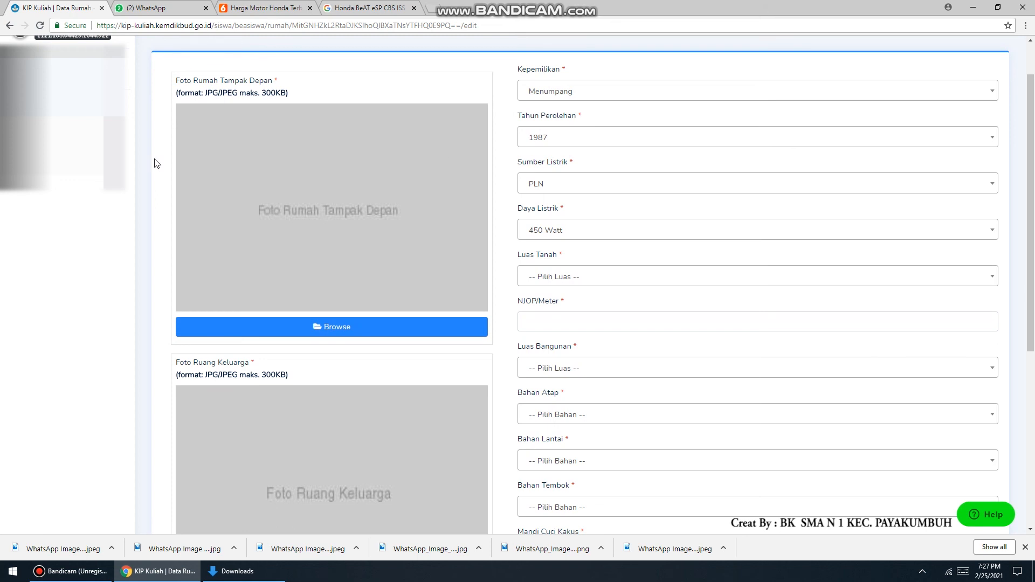
scroll(518, 285, up, 1)
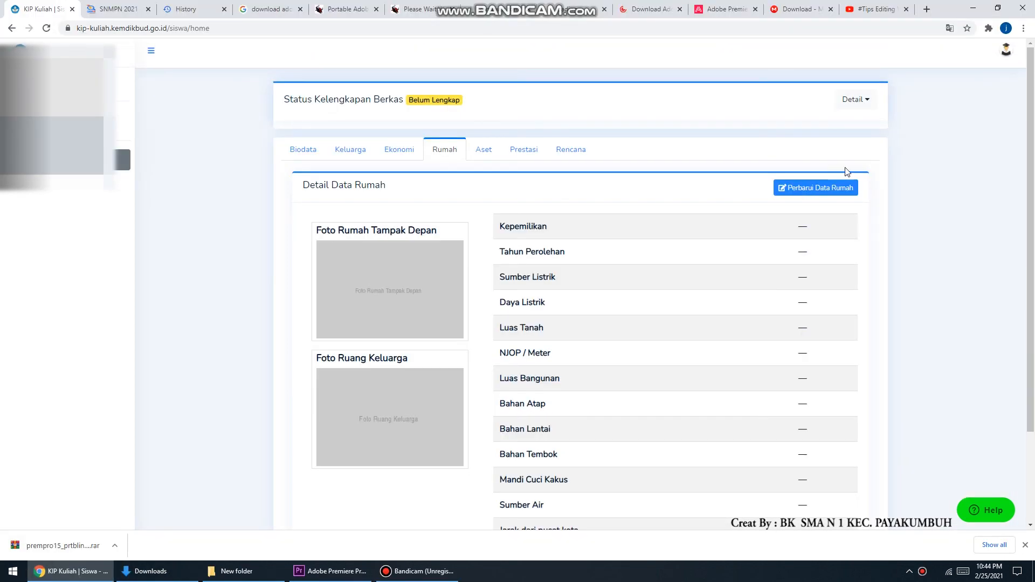
Reopen the house data update form and set the ownership to Sendiri
click(814, 192)
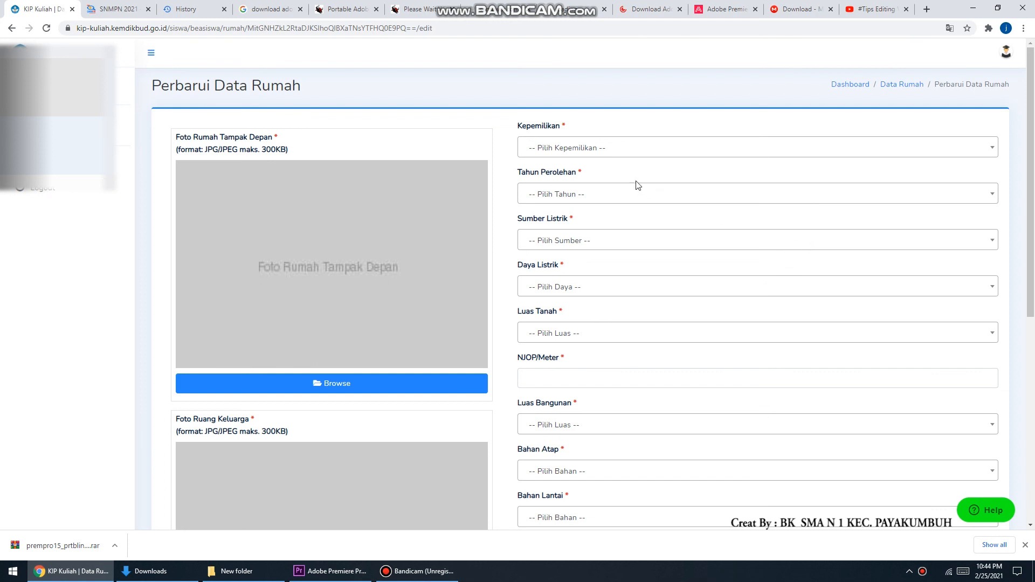
click(619, 151)
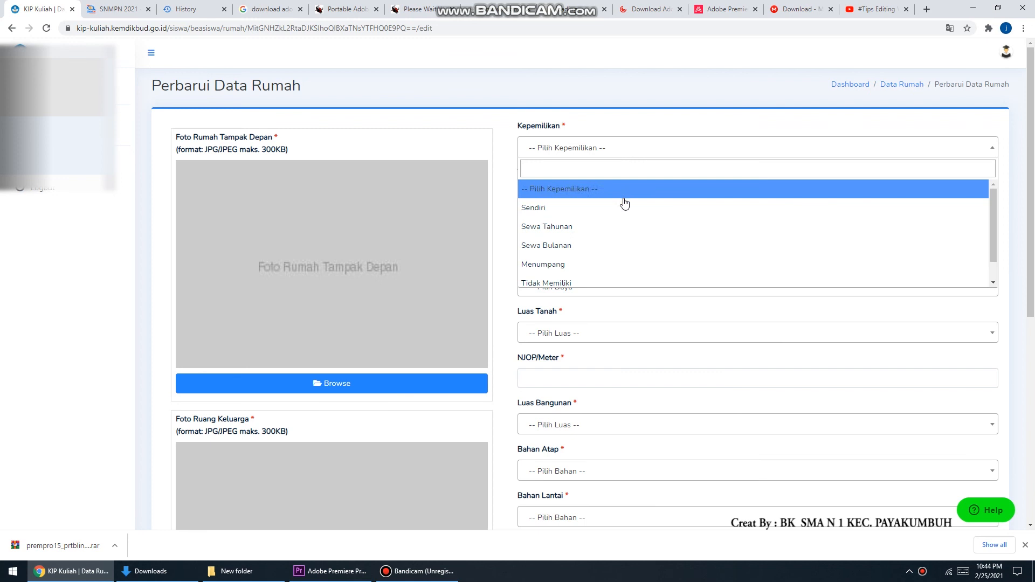
click(623, 218)
Set the house acquisition year to 2008
click(563, 194)
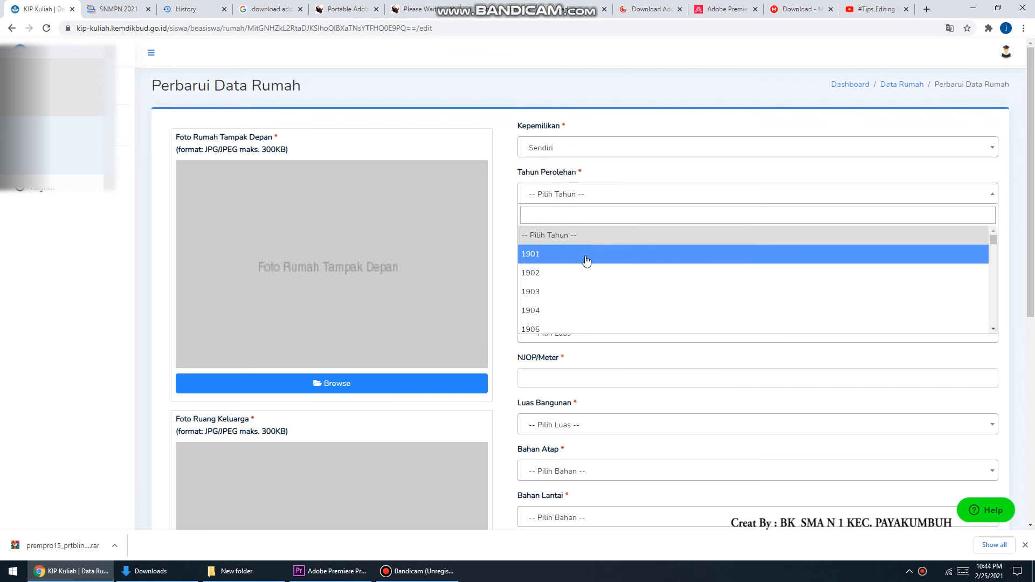
scroll(589, 290, down, 5)
scroll(589, 289, down, 20)
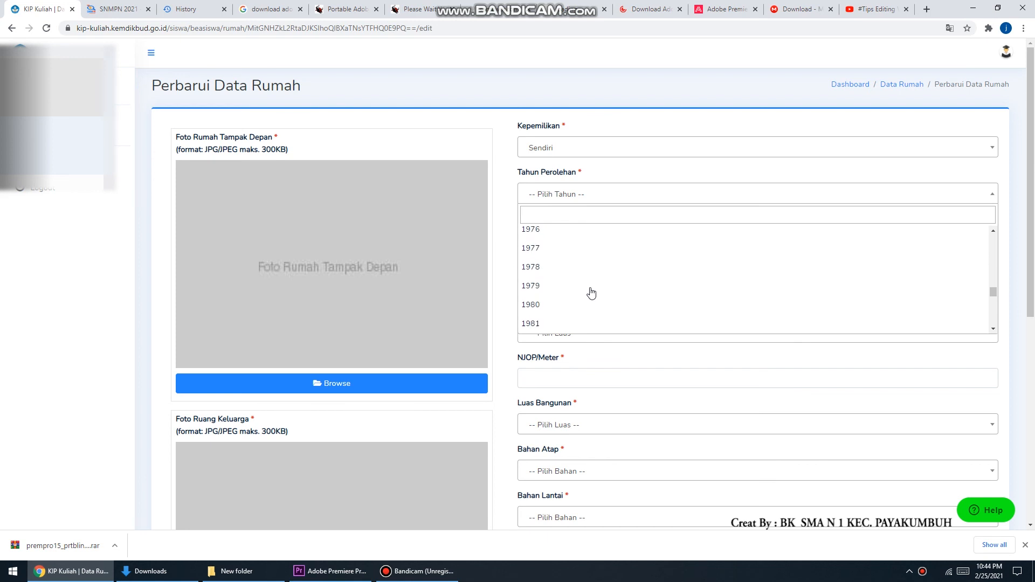
scroll(569, 251, up, 3)
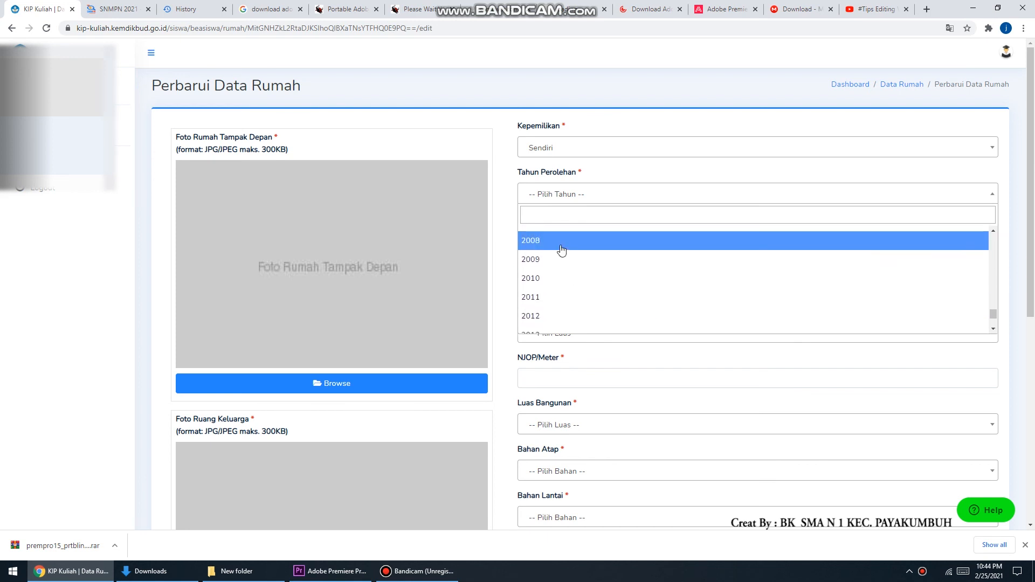
click(558, 244)
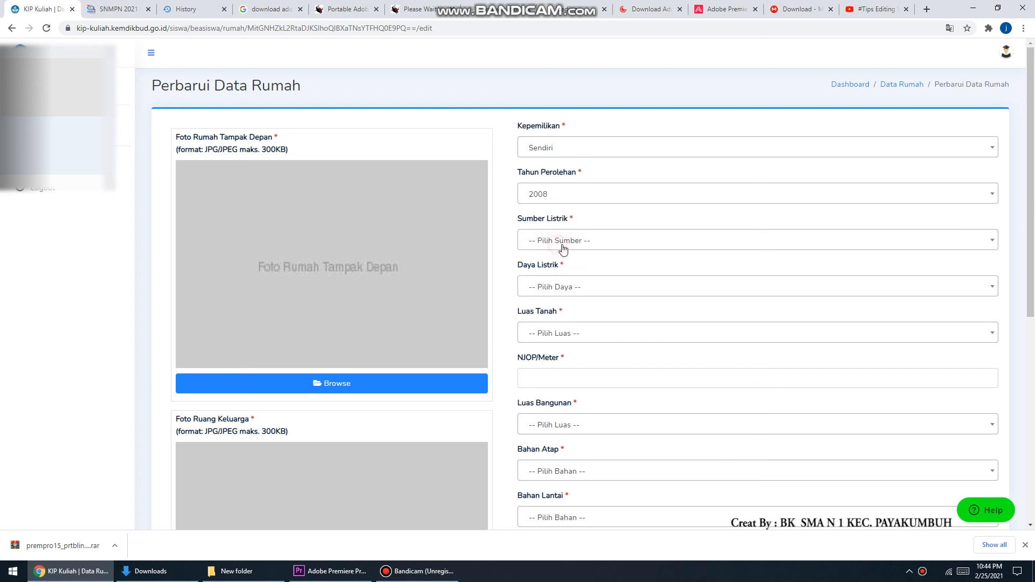
Set the electricity source to PLN and the electricity power to 450 Watt
click(585, 241)
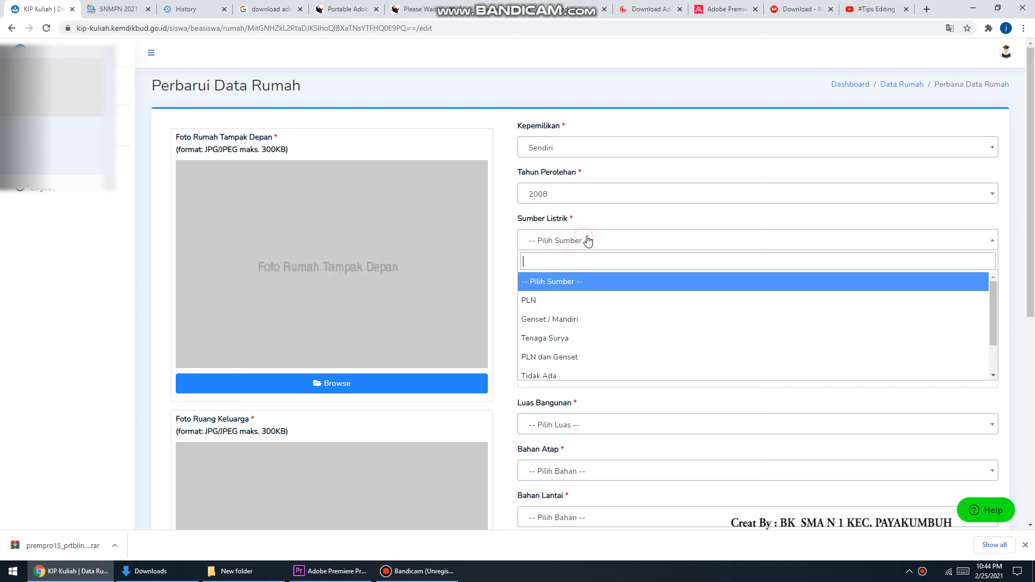
click(595, 301)
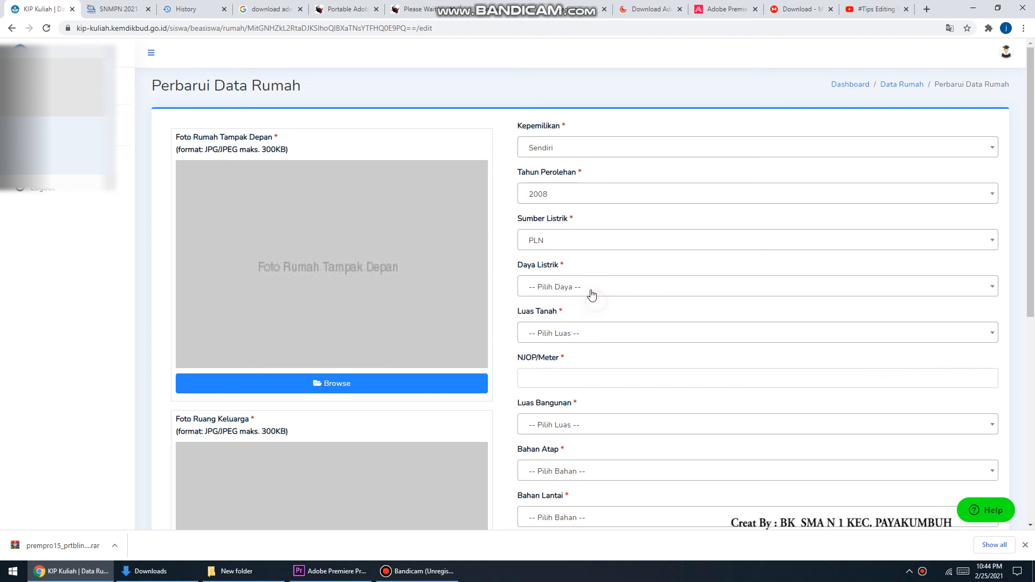
click(582, 288)
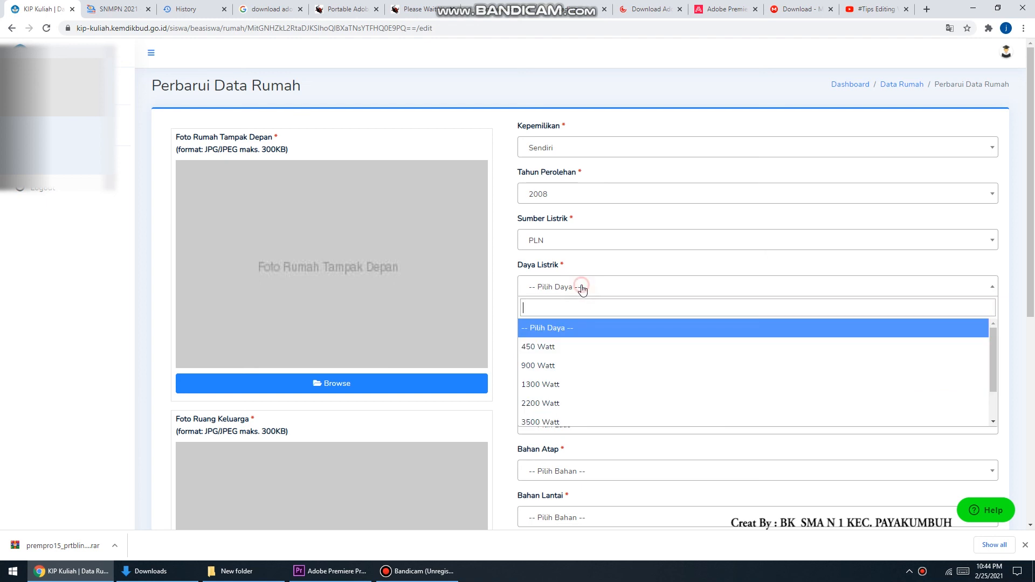
click(579, 352)
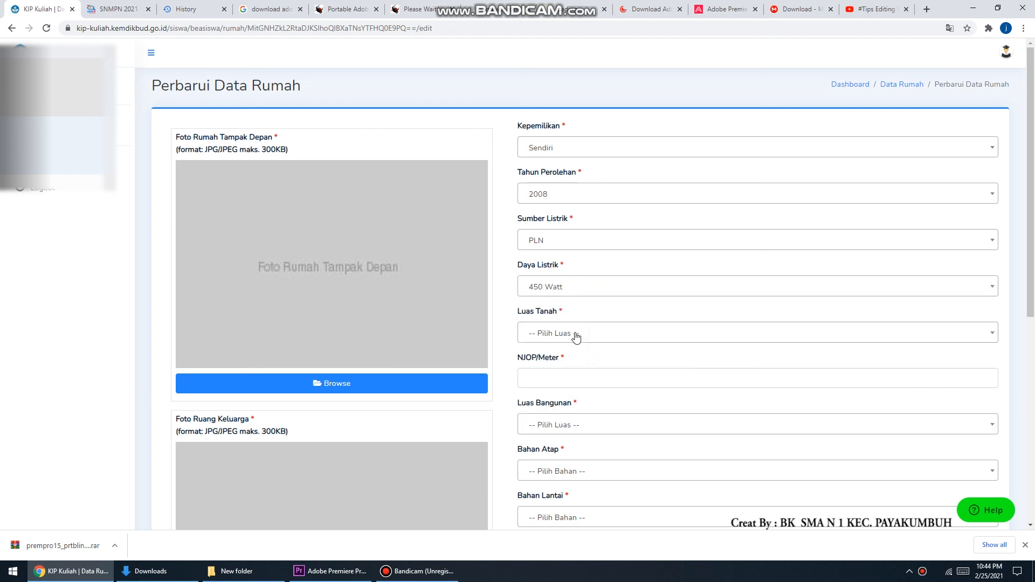
Set the land area to 50-99 M2
click(576, 334)
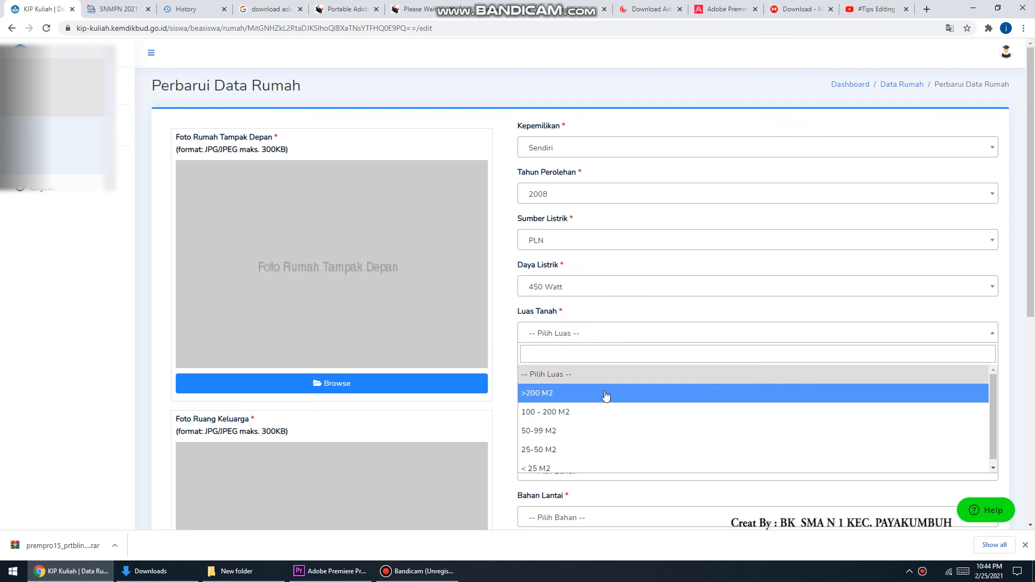
click(616, 432)
Fill the NJOP per meter field with a note about reading NJOP from the blue PBB payment slip, then clear it
click(584, 376)
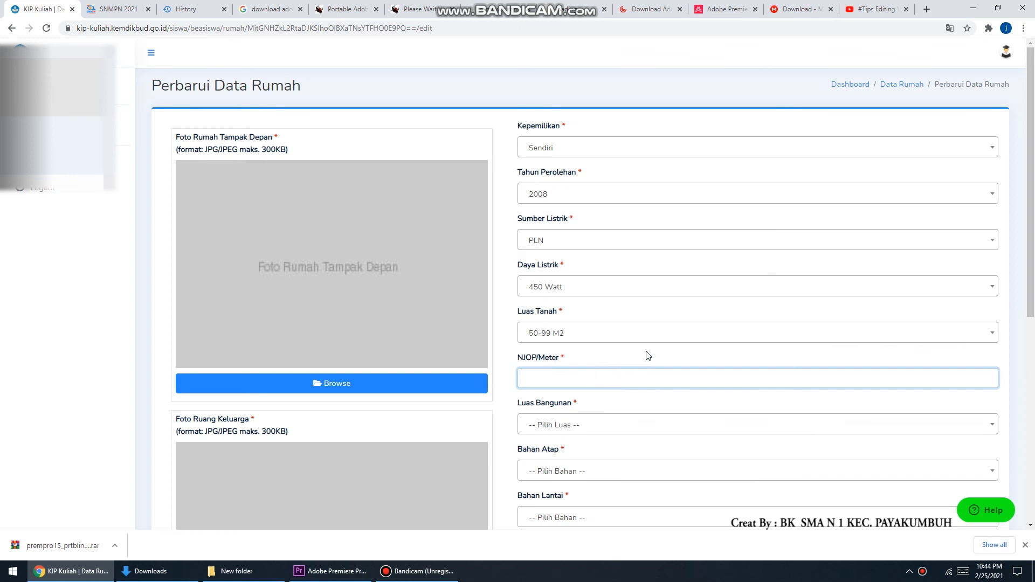
scroll(638, 360, down, 1)
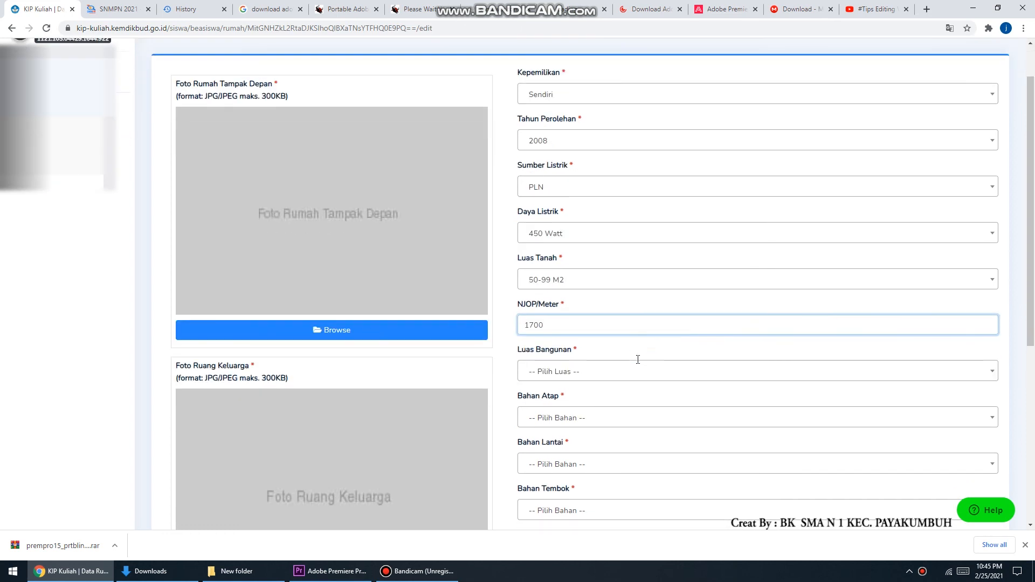
scroll(587, 389, down, 1)
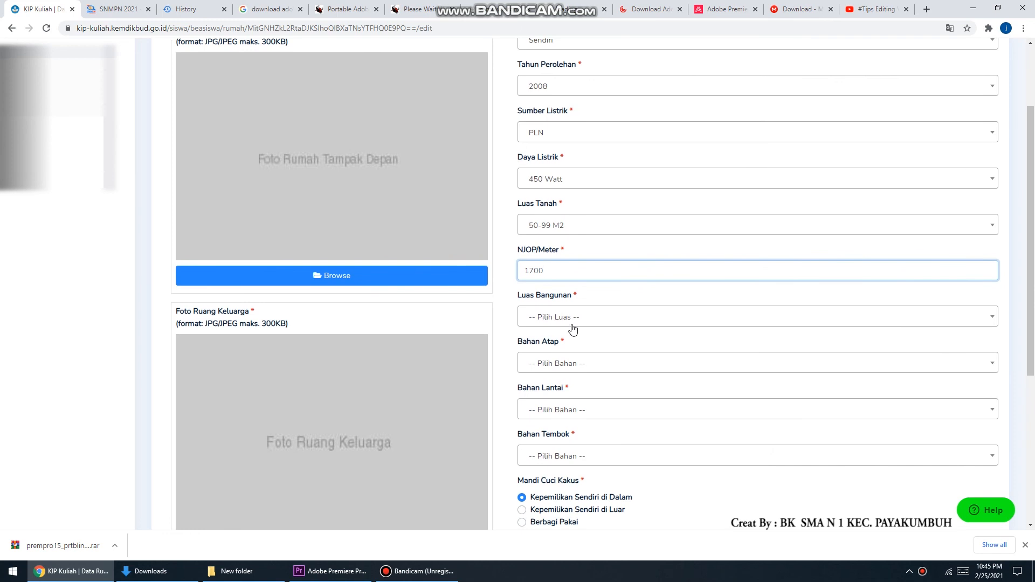
drag(545, 272, 504, 283)
key(BackSpace)
text(Isikan NJOP per meter yang ada di slip pembayaran PBB yan)
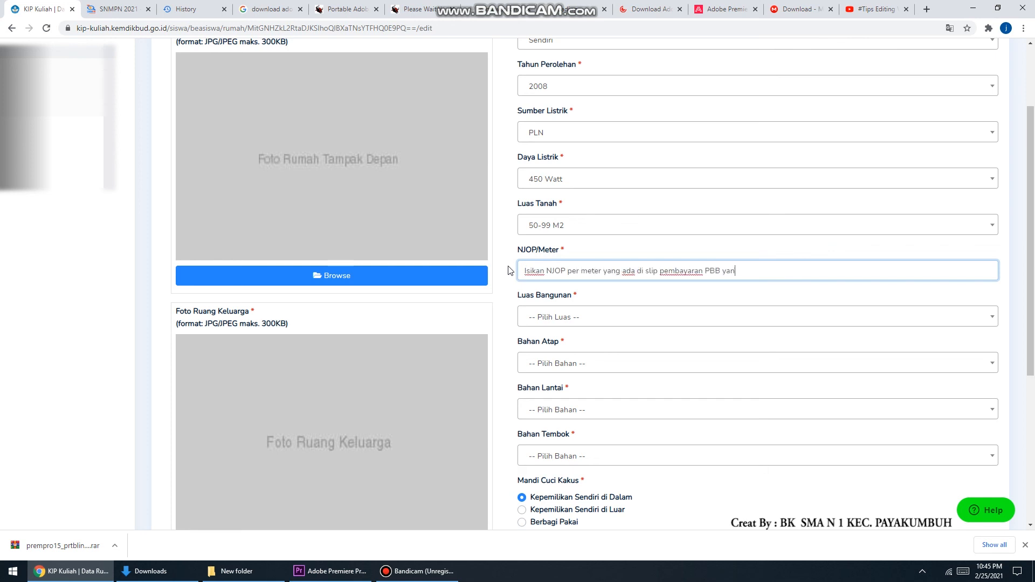
text(g bewarna biru, lihat bagian tengah kertas tersebut ada tabel)
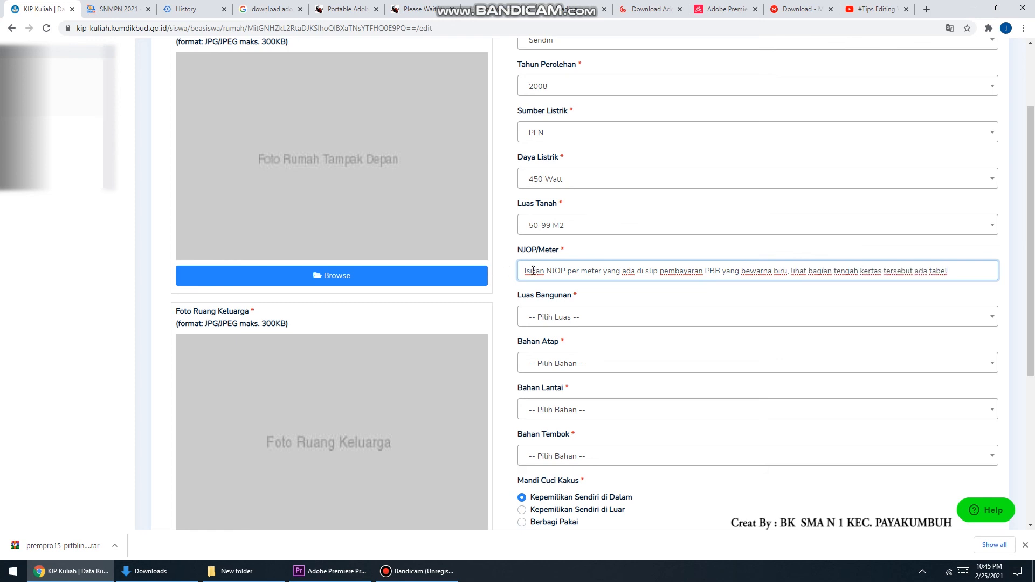
key(ctrl+a)
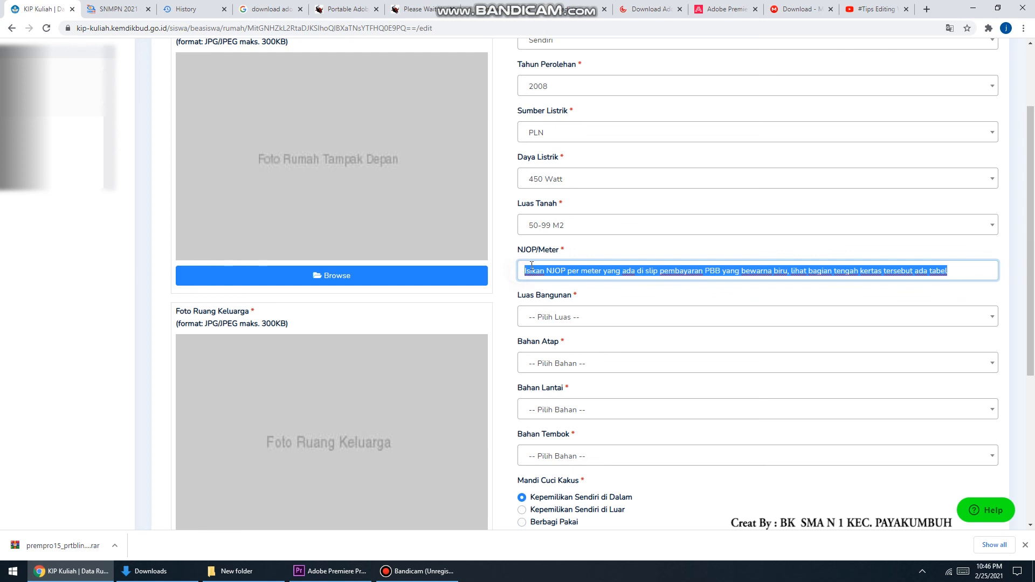
key(BackSpace)
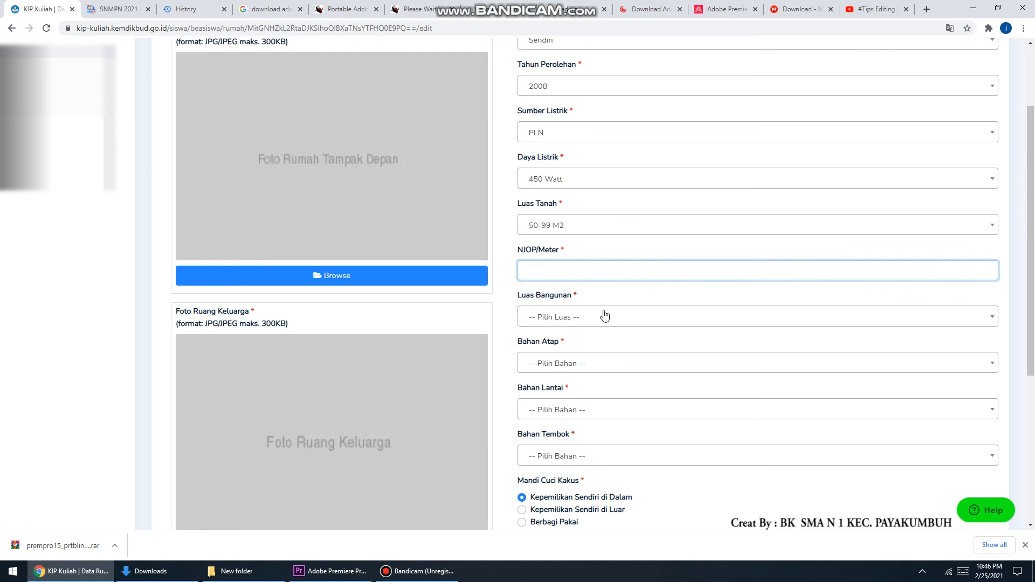
Set the building area to >200 M2 and the roof material to Asbes/Seng
click(604, 317)
click(598, 376)
click(576, 365)
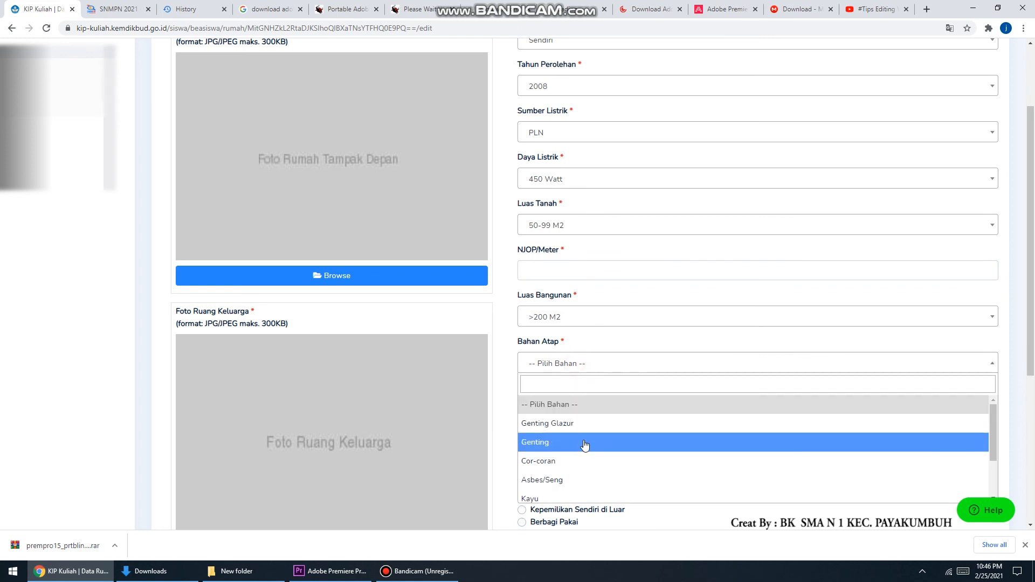
click(596, 481)
Set the floor material to Semen Plester and the wall material to Semen/Beton
click(582, 411)
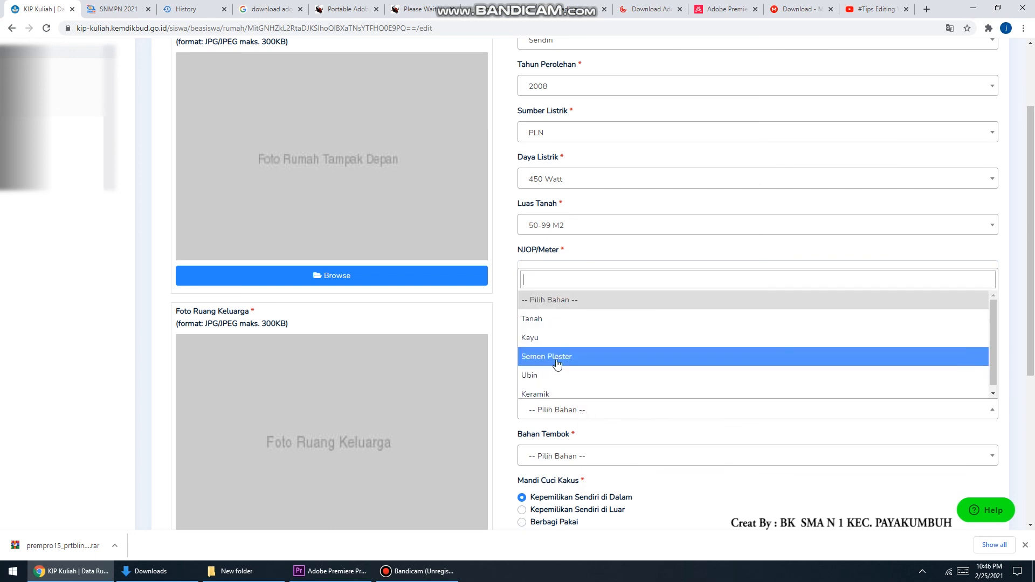
click(583, 358)
scroll(583, 372, down, 3)
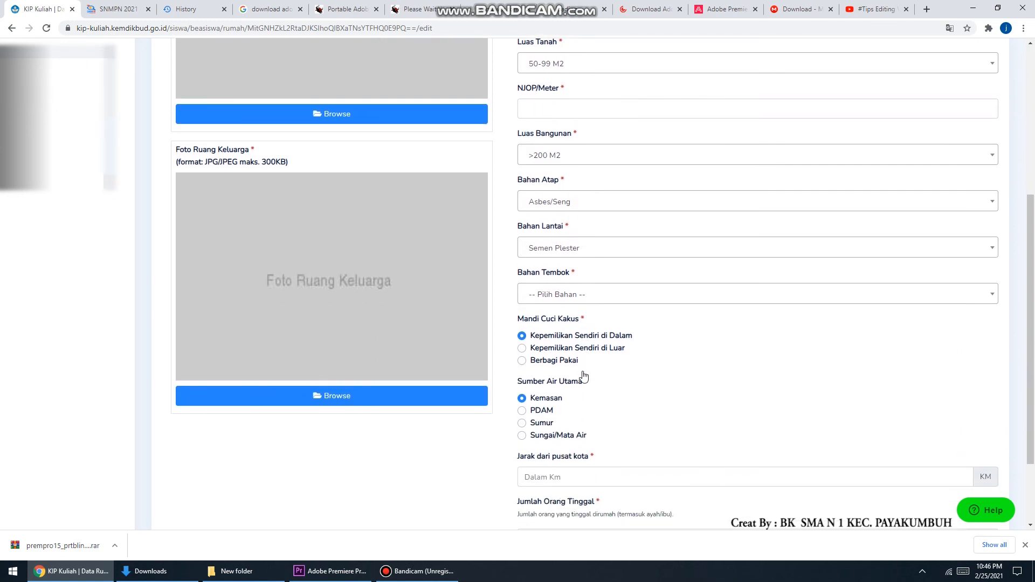
click(593, 299)
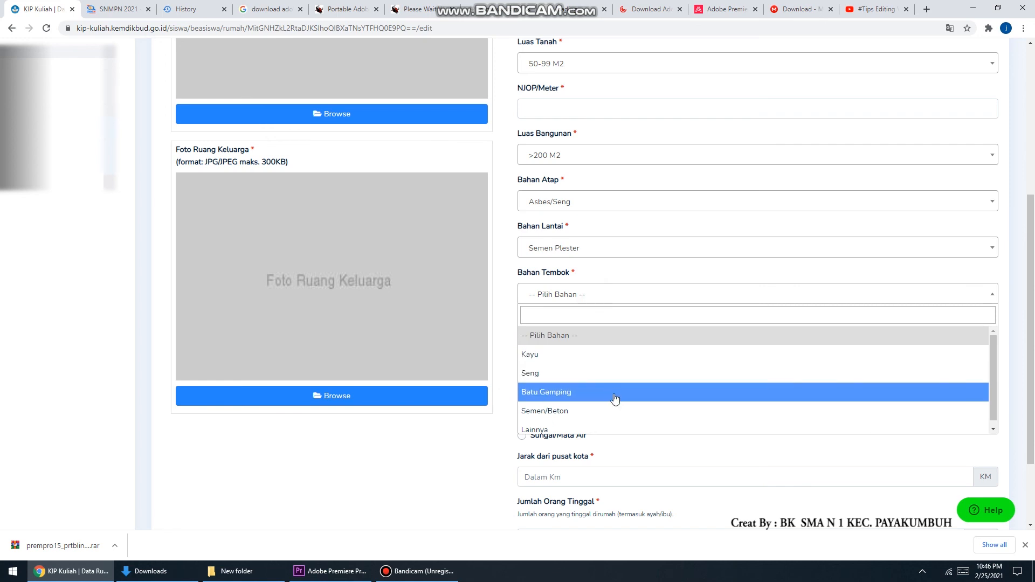
scroll(624, 420, down, 1)
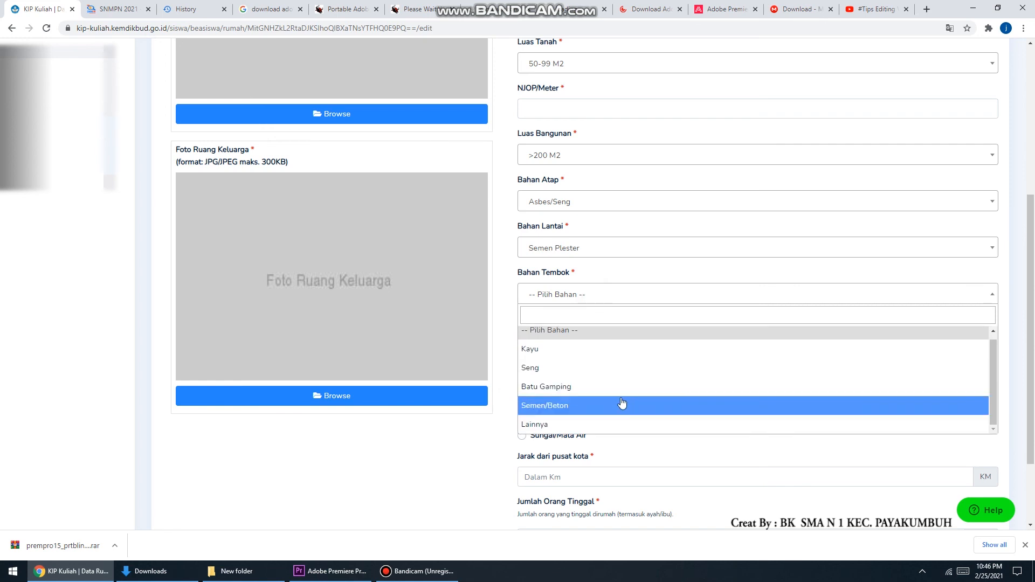
click(622, 406)
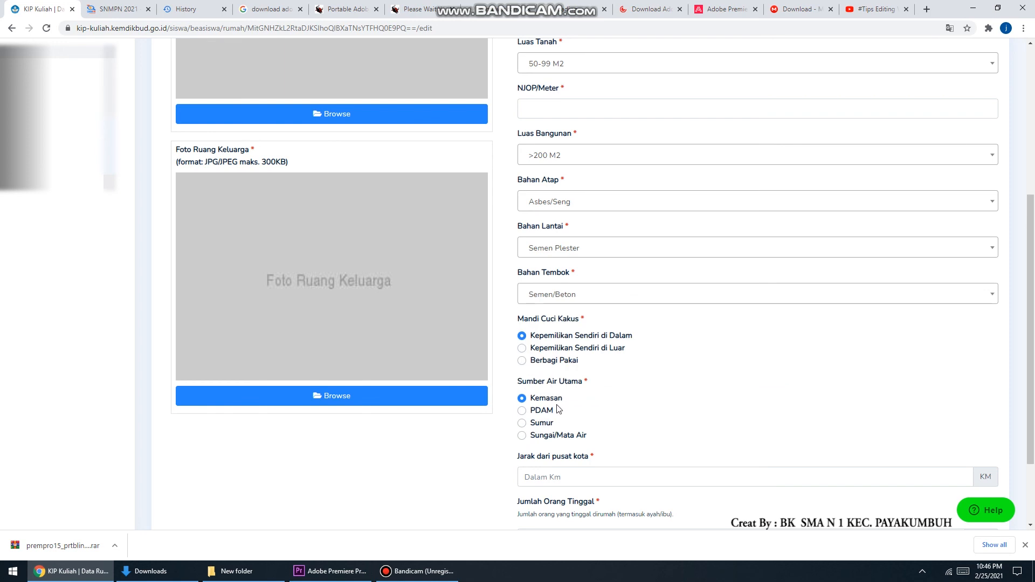
Select PDAM as the main water source and enter 5 km as the distance from the city centre
click(541, 412)
scroll(580, 367, down, 2)
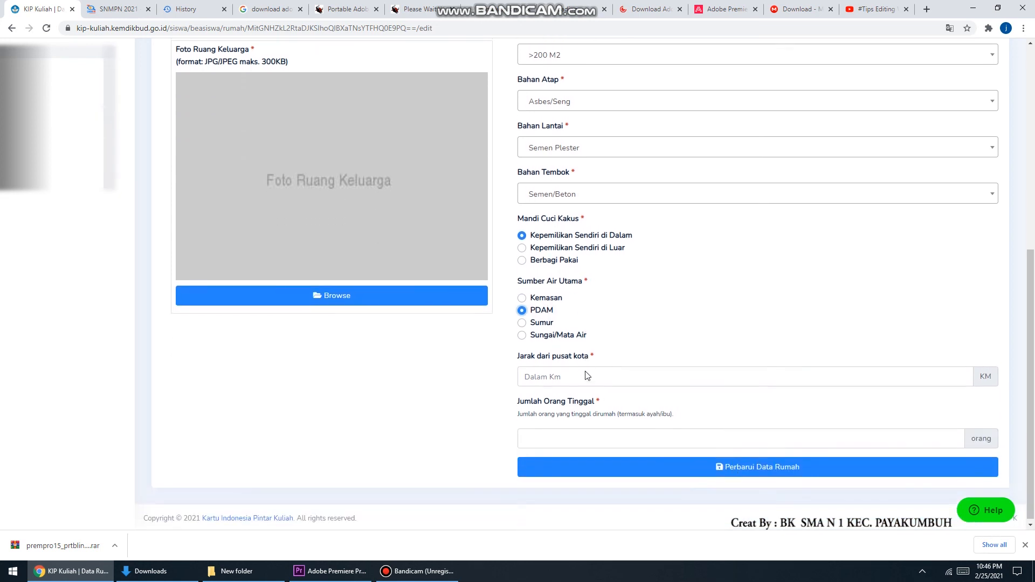
click(583, 370)
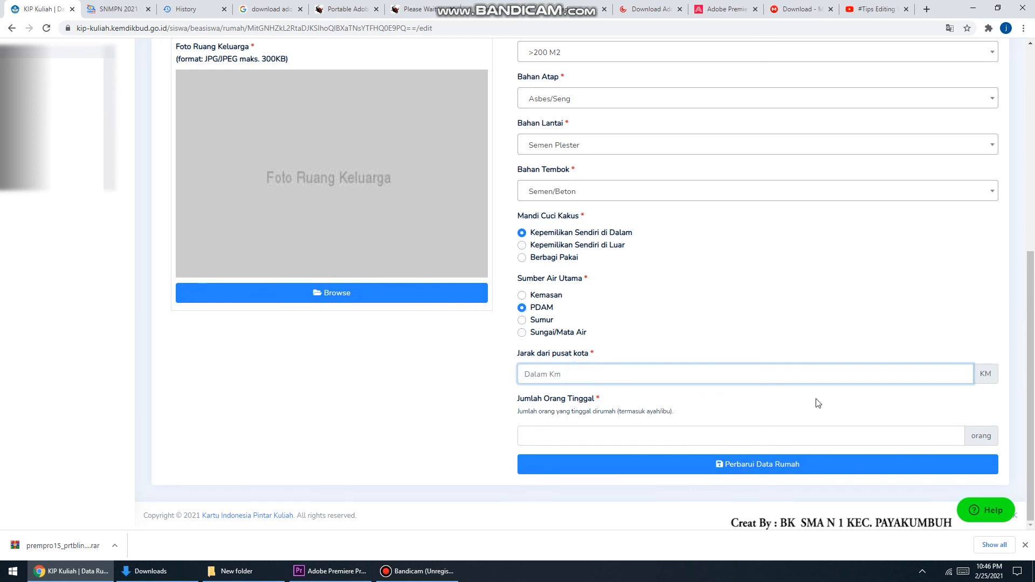
text(5)
Submit the house data update
click(624, 434)
click(781, 463)
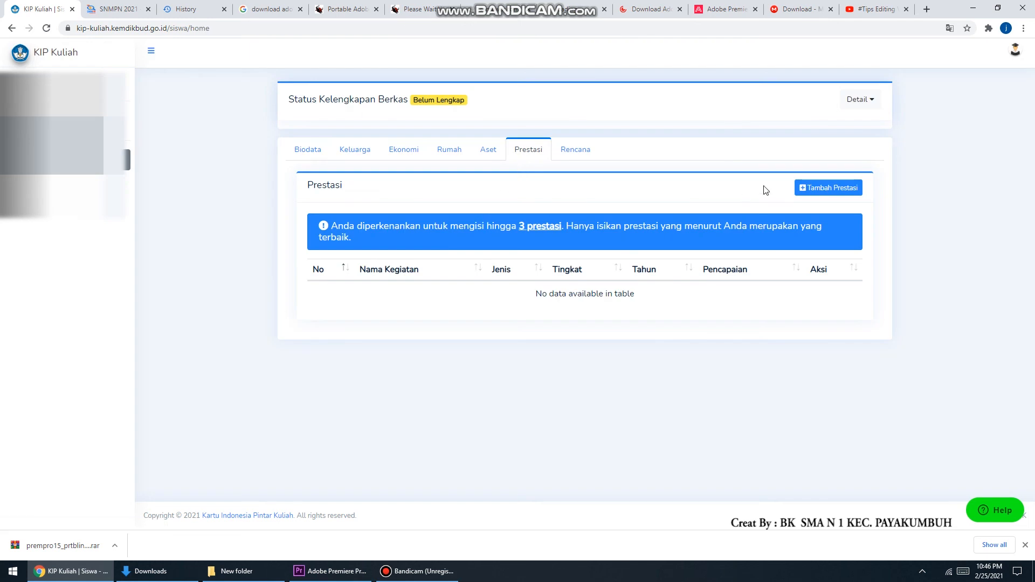
Open the add achievement form and type a note about listing 1st–3rd place achievements with certificate photos as the activity name
click(807, 195)
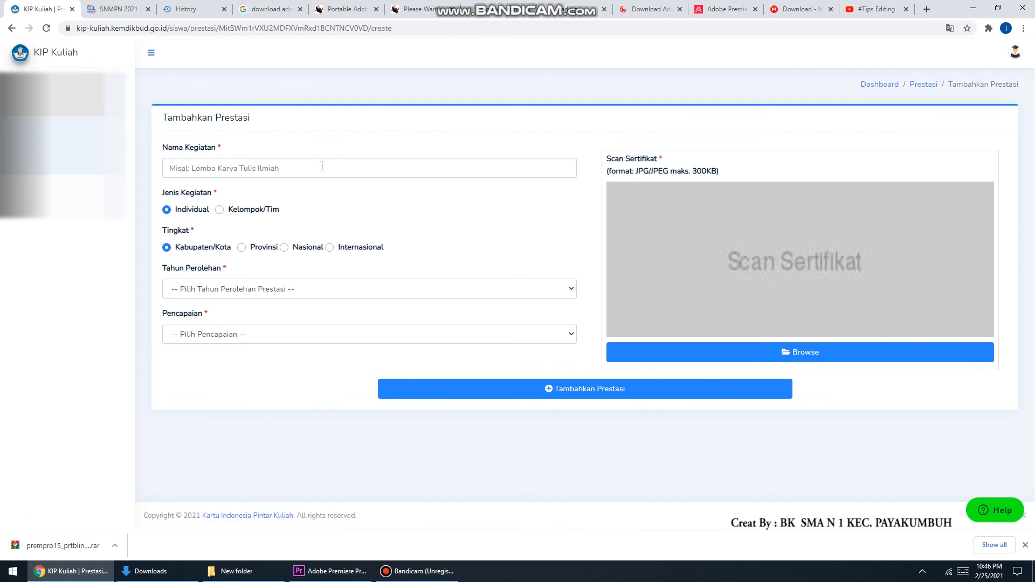
click(322, 166)
text(Masukkan)
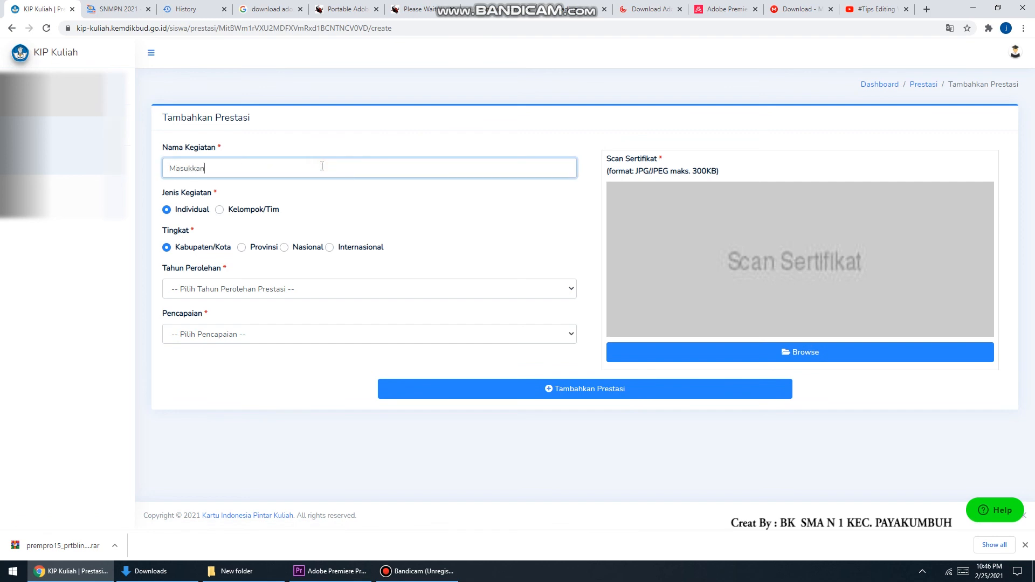
text( prestasi yang dimiliki juara 1,2,3 sertakan dengan foto sertifikat prestasi tersebut)
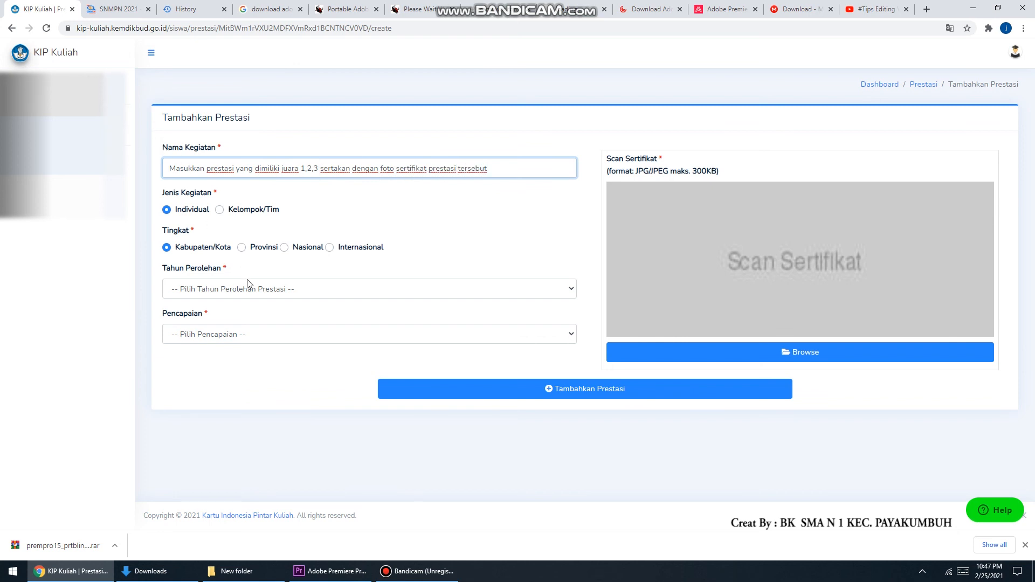
click(252, 293)
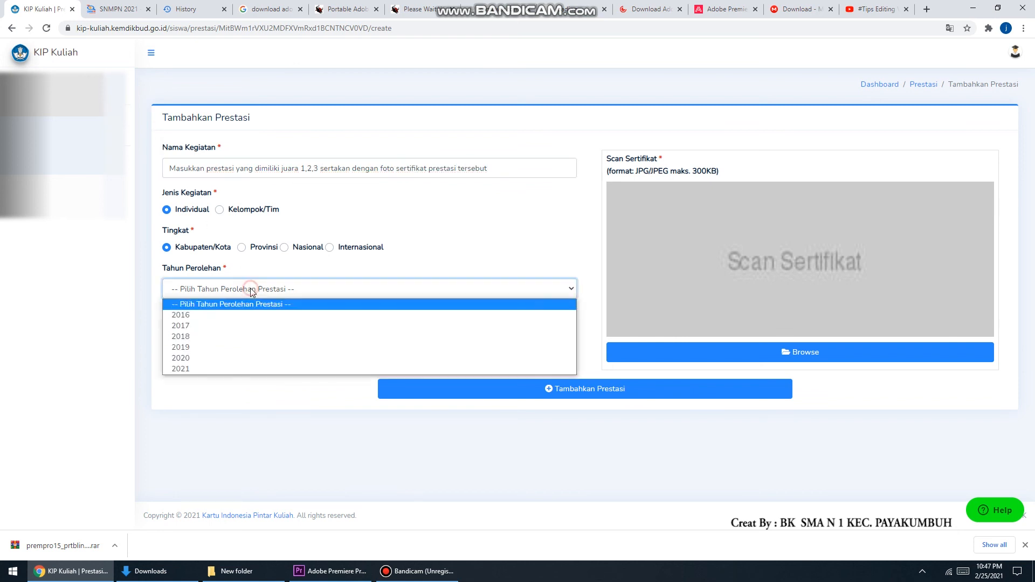
click(169, 173)
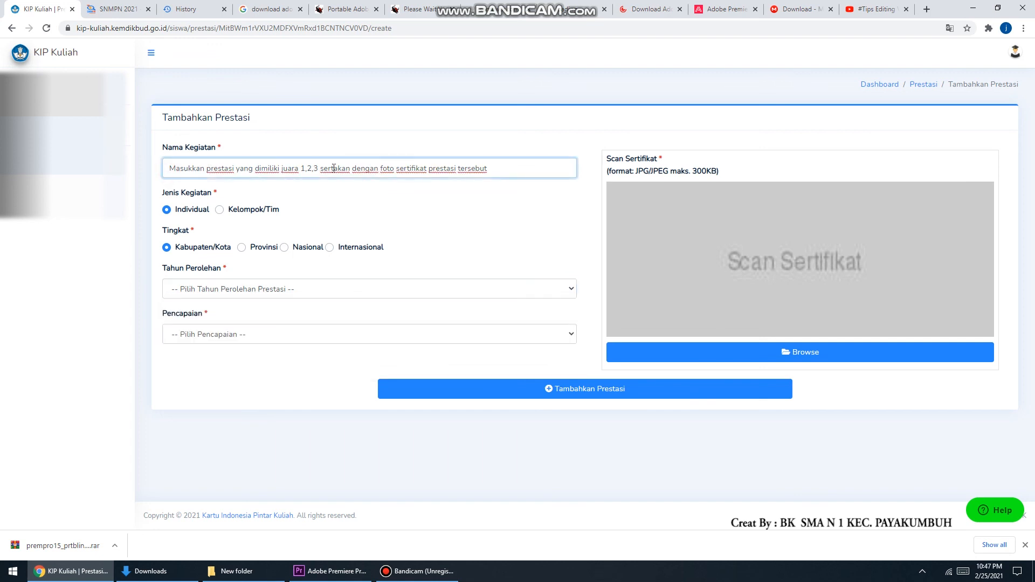
Clear the activity name field and try submitting the achievement form
triple_click(560, 168)
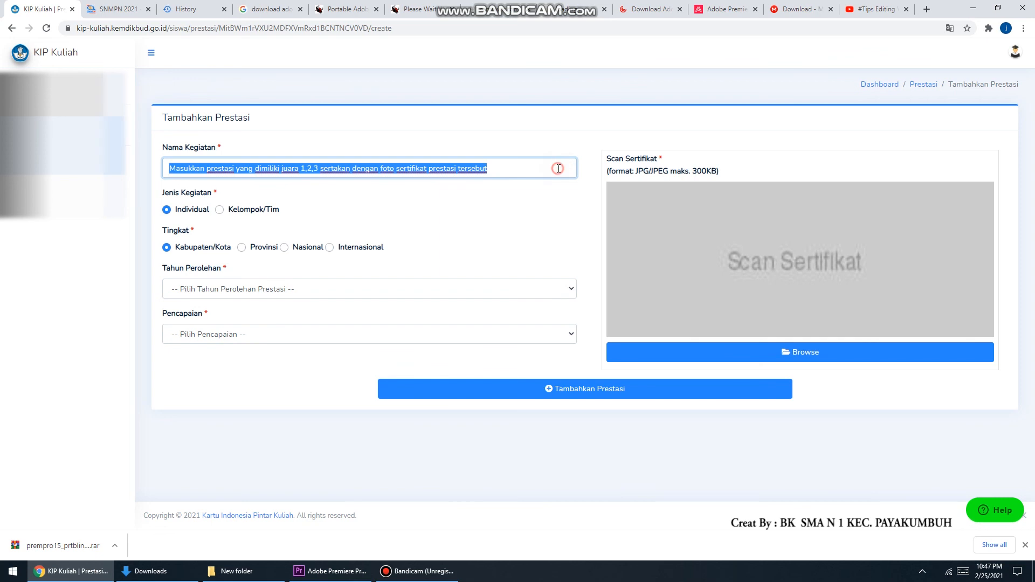
key(BackSpace)
click(586, 397)
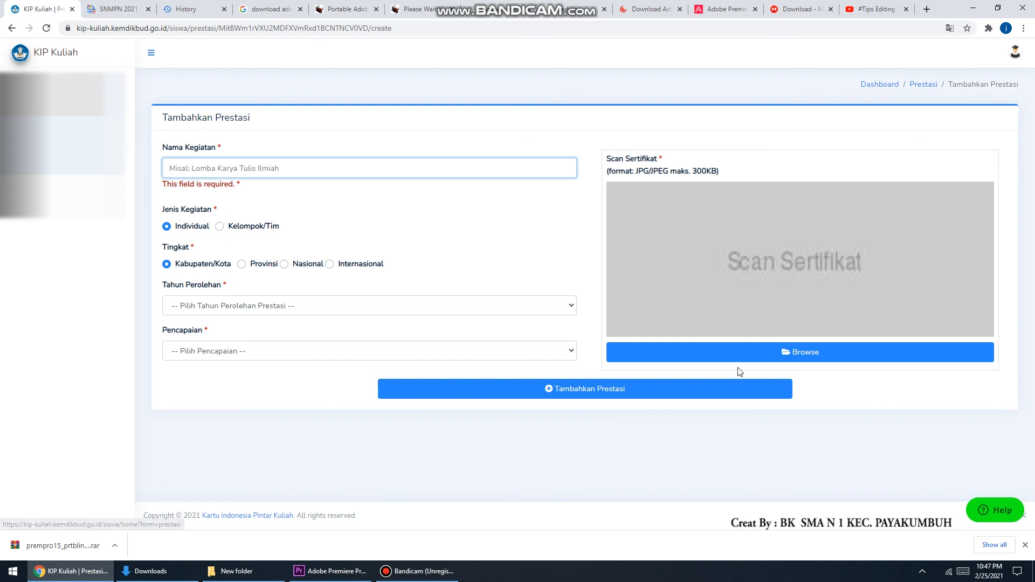
click(688, 389)
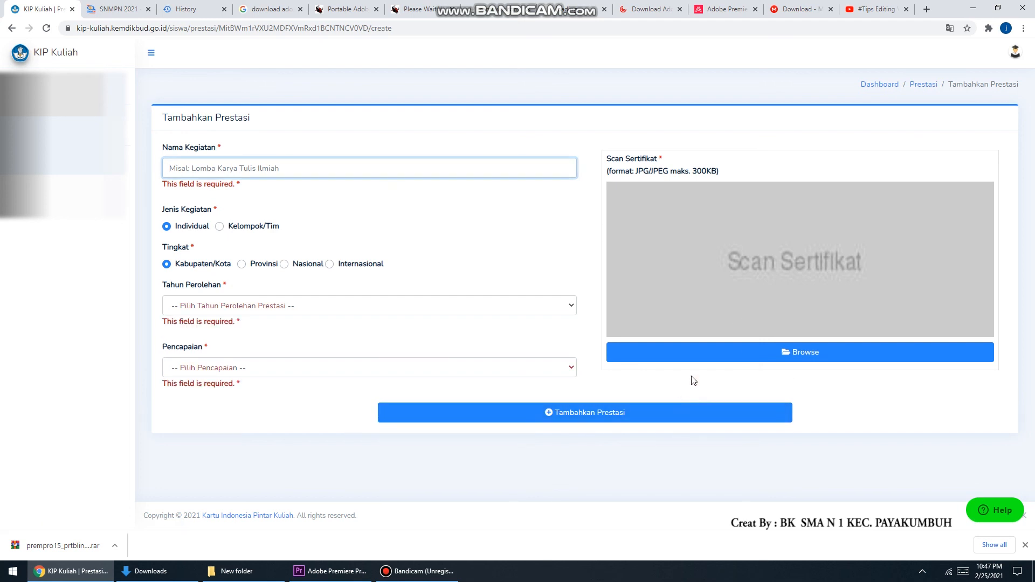
Leave the achievement form and open the study plan (Rencana) update form
click(928, 84)
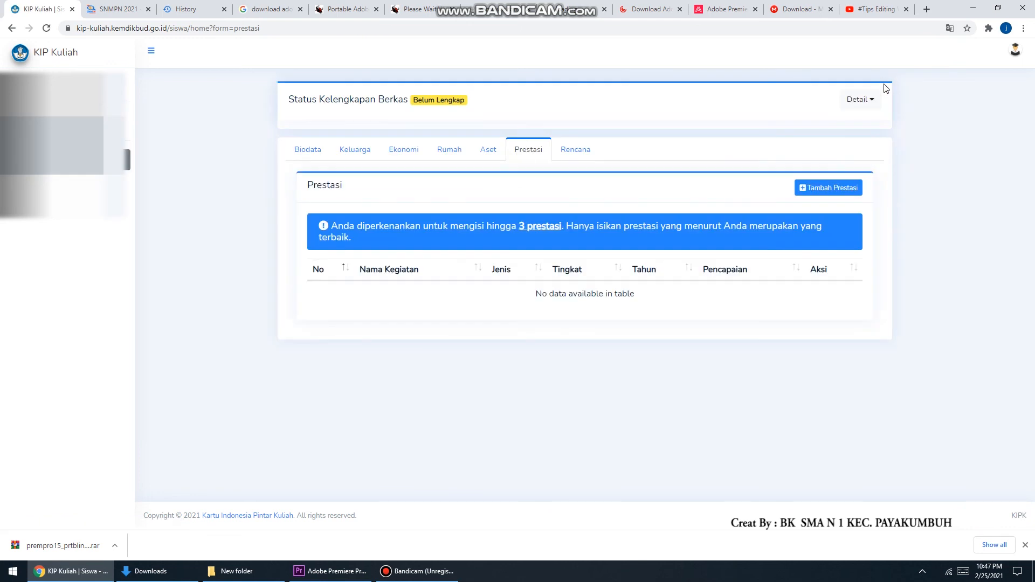
click(569, 153)
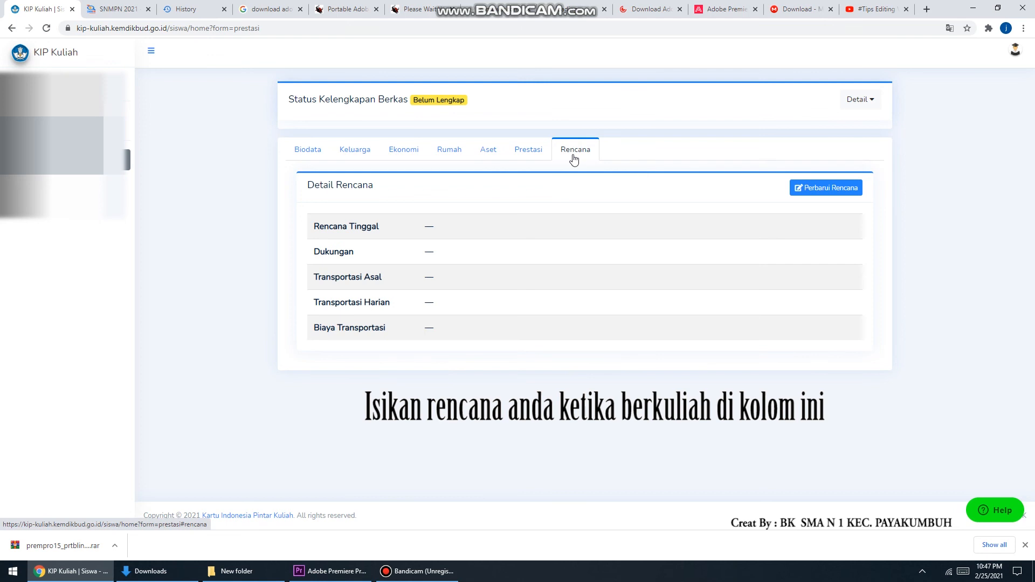
click(839, 194)
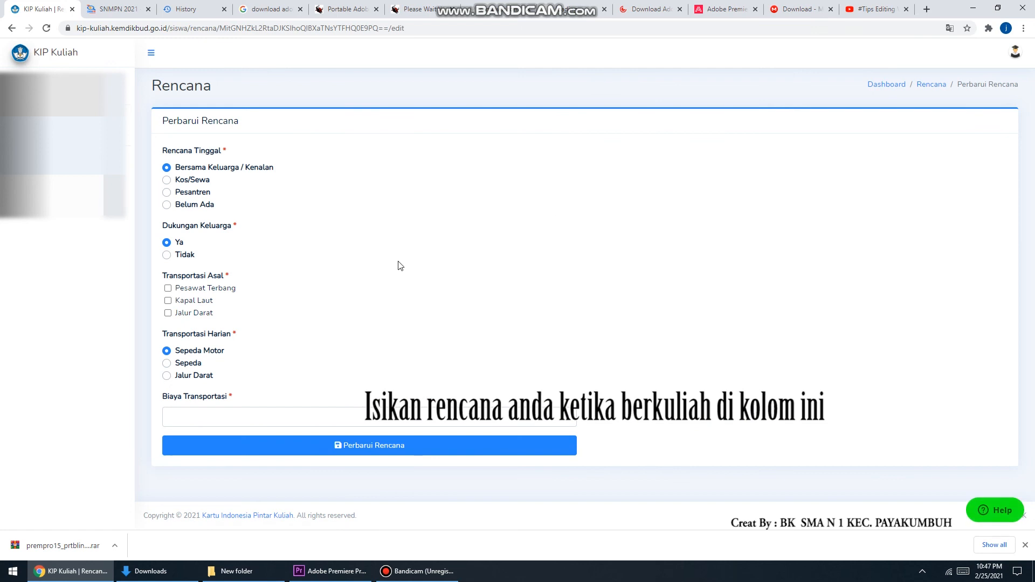
Fill the plan form with Kos/Sewa housing, Jalur Darat for origin and daily transport, and Rp 500.000 transport cost
click(304, 420)
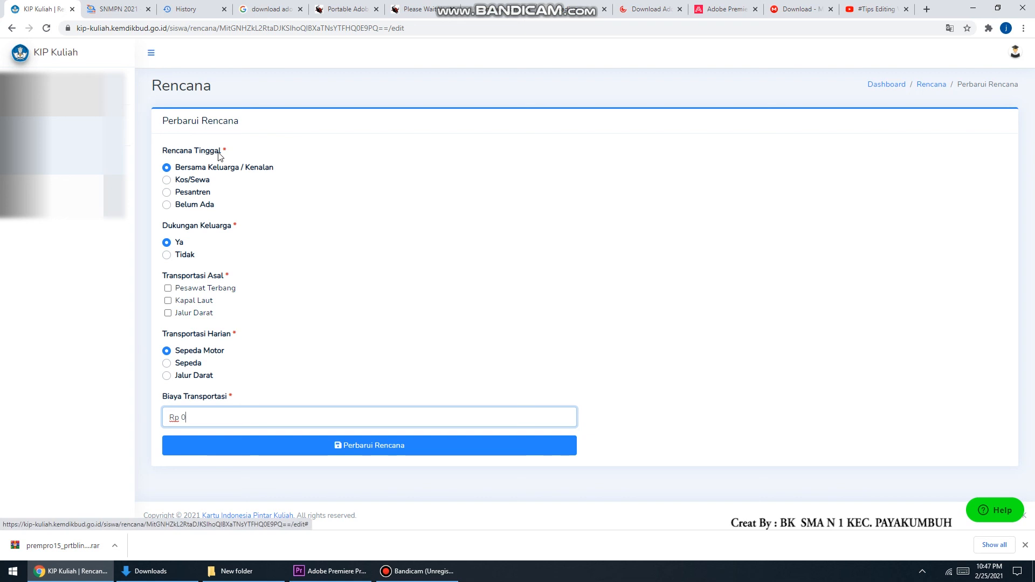
click(201, 183)
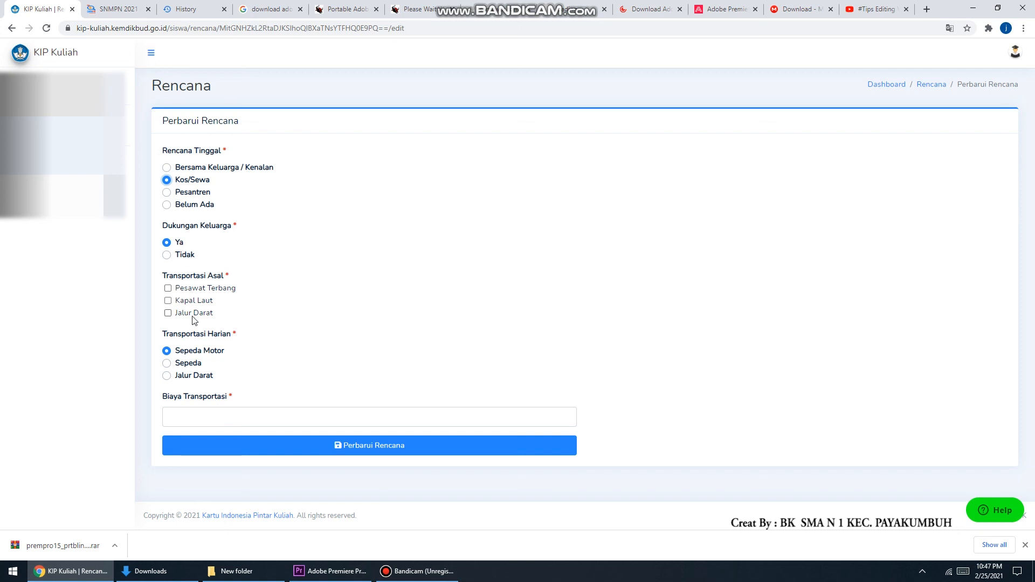
click(168, 313)
click(183, 409)
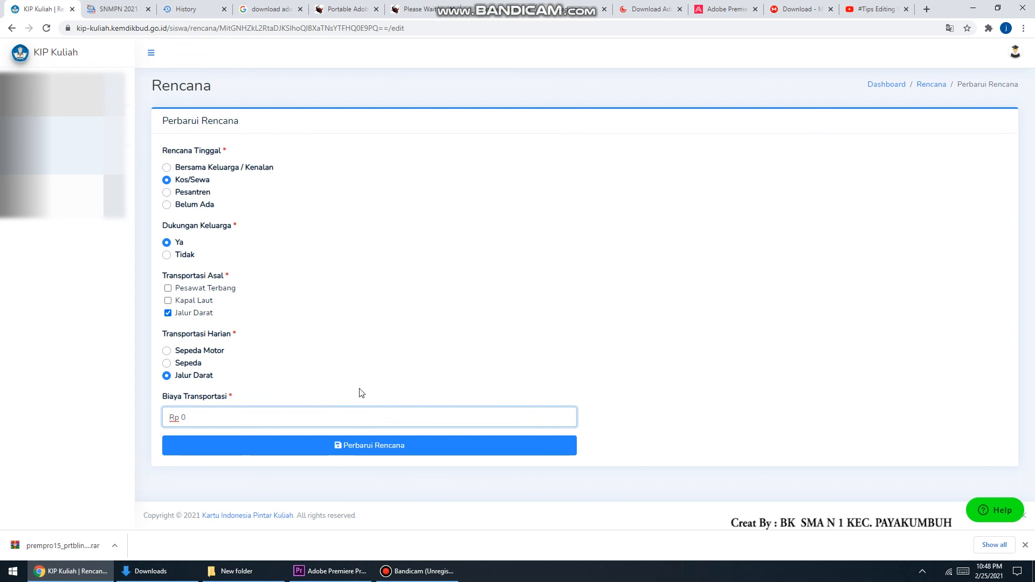
click(268, 421)
click(715, 443)
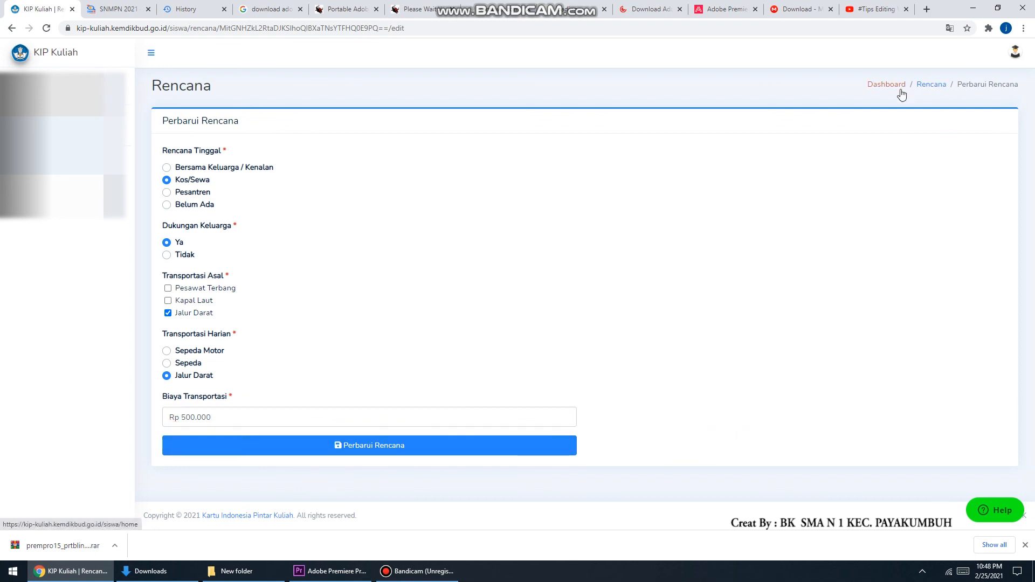
Return to the dashboard and start registering for the SNMPN selection under Seleksi Politeknik
click(888, 85)
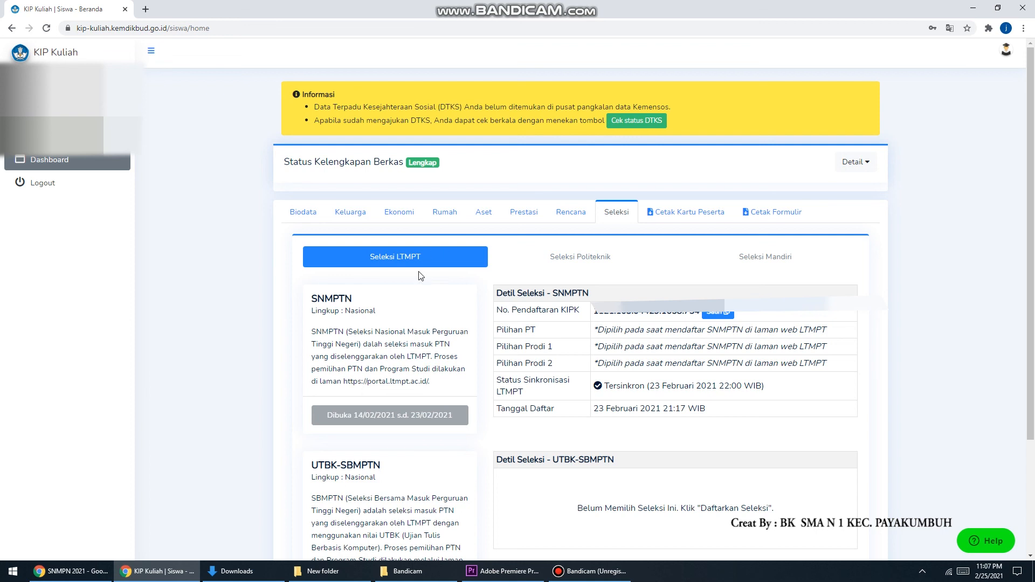
click(391, 261)
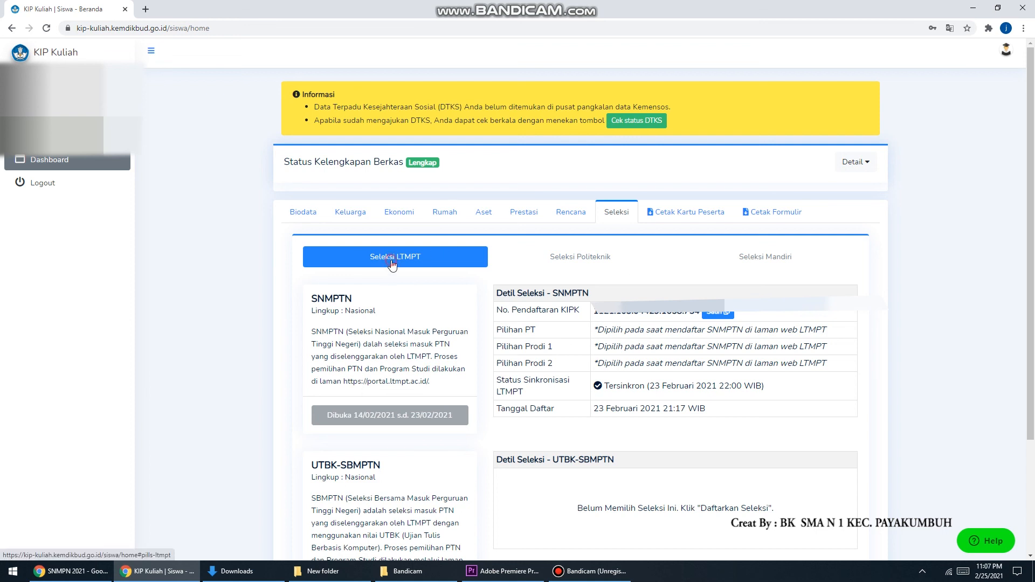
click(575, 259)
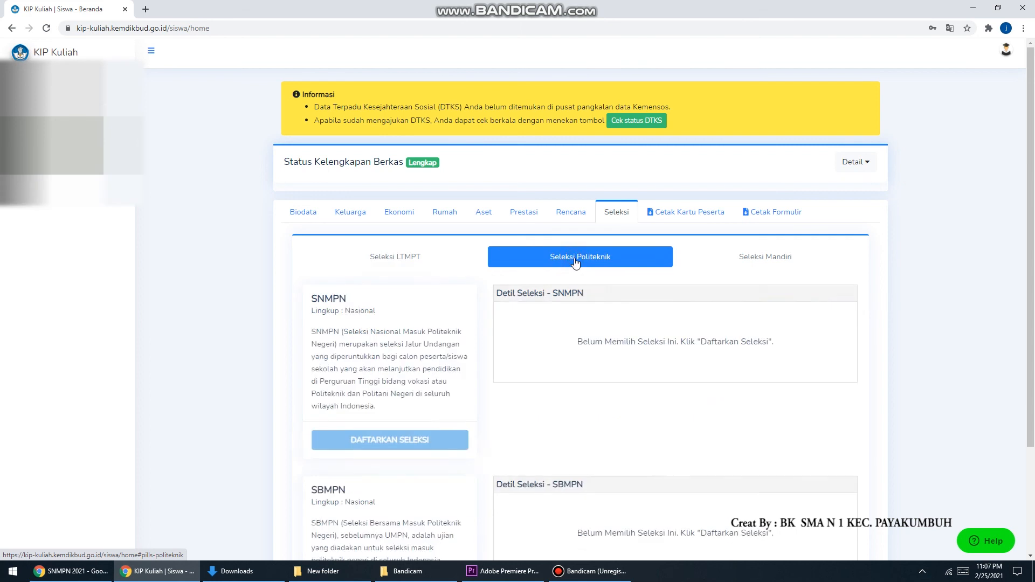
click(405, 441)
Choose 005009 - Politeknik Negeri Padang as the higher-education institution
click(241, 150)
scroll(248, 248, down, 2)
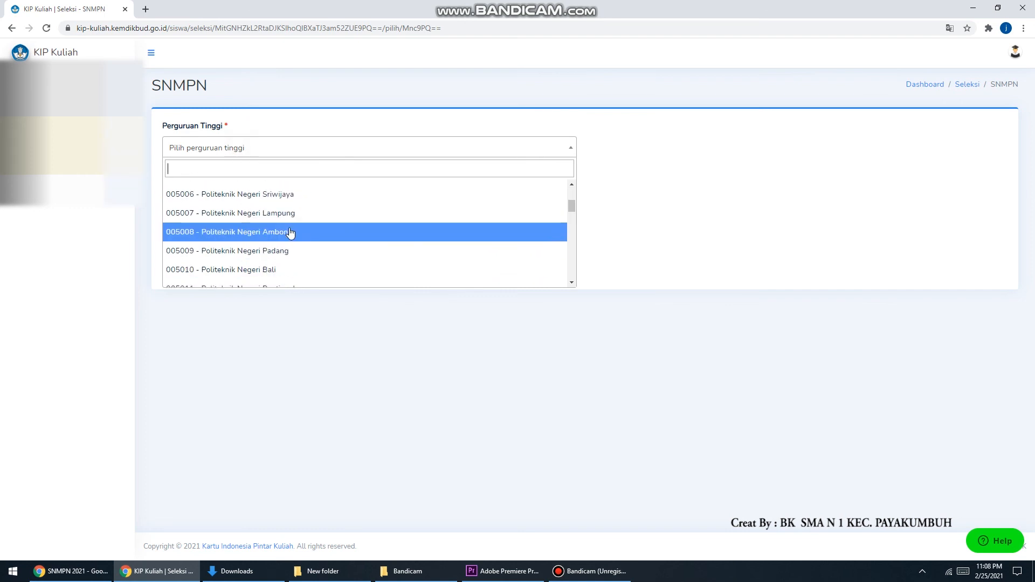
scroll(301, 230, down, 1)
click(275, 204)
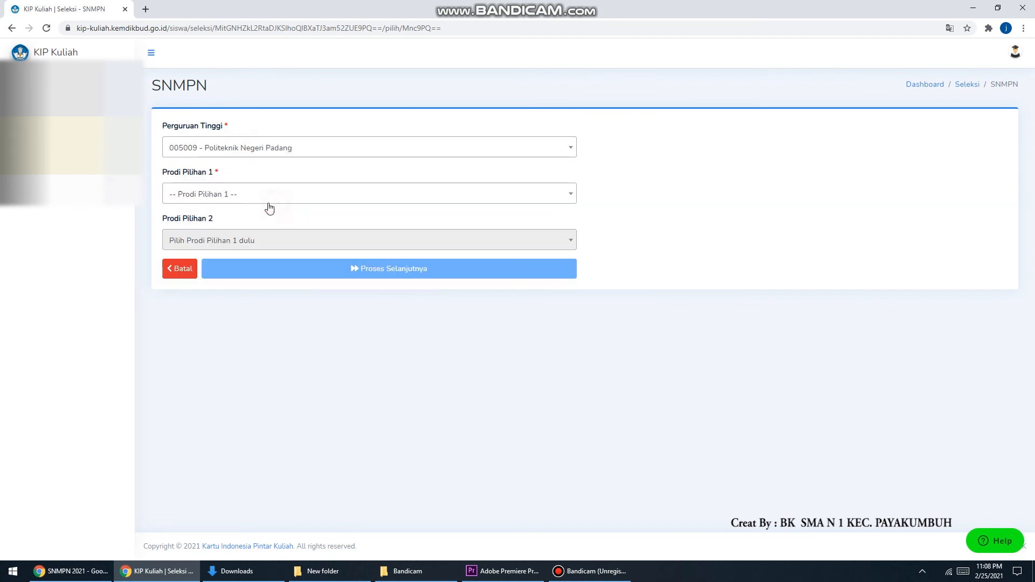
Pick 20302 - D4 Teknik Telekomunikasi as the first study programme choice
click(247, 199)
scroll(286, 282, down, 5)
scroll(287, 291, up, 5)
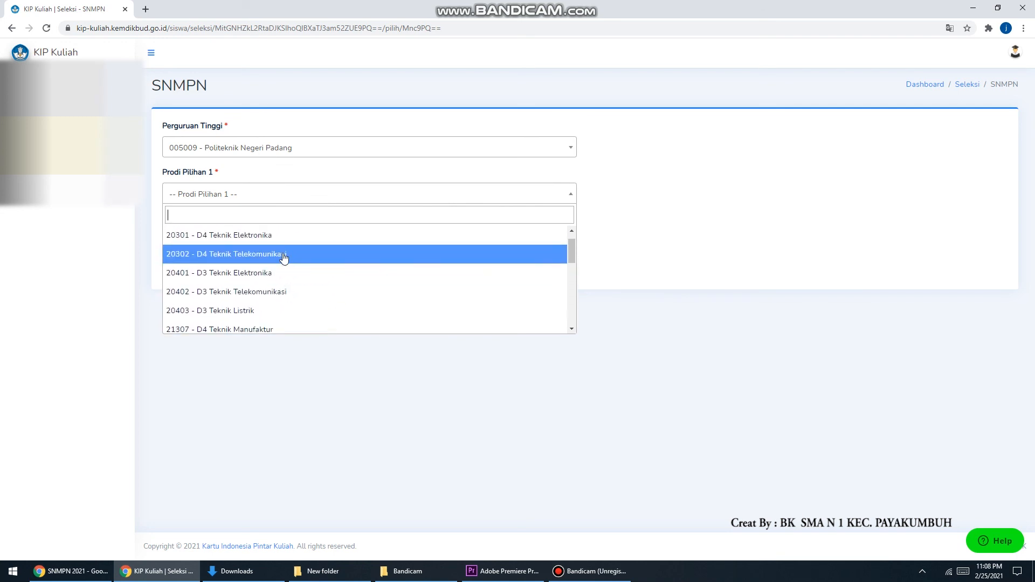
click(284, 255)
Pick 22401 - D3 Teknik Sipil as the second study programme and proceed with the registration
click(275, 236)
scroll(272, 313, down, 1)
scroll(269, 321, down, 2)
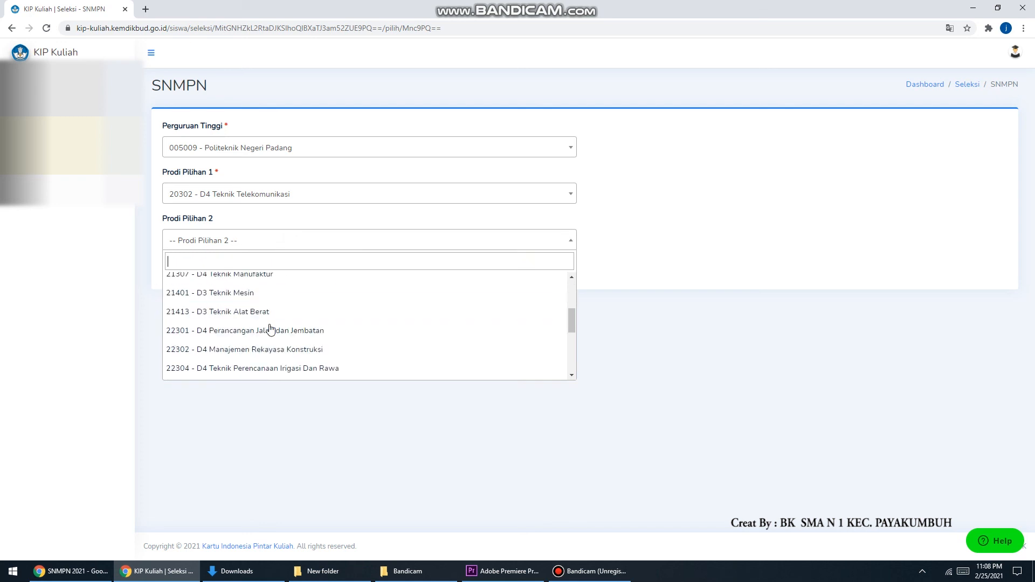
click(267, 346)
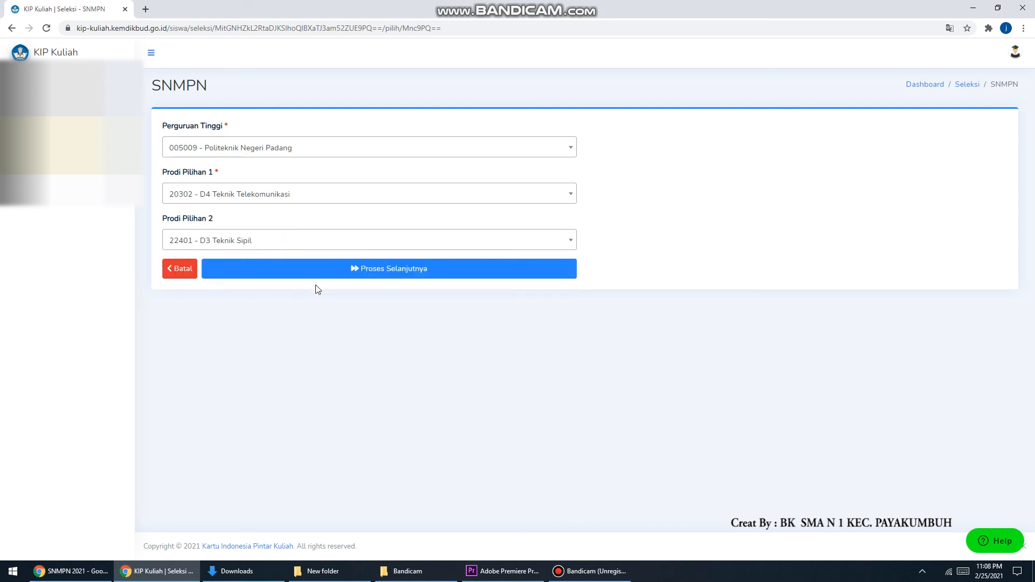
click(410, 270)
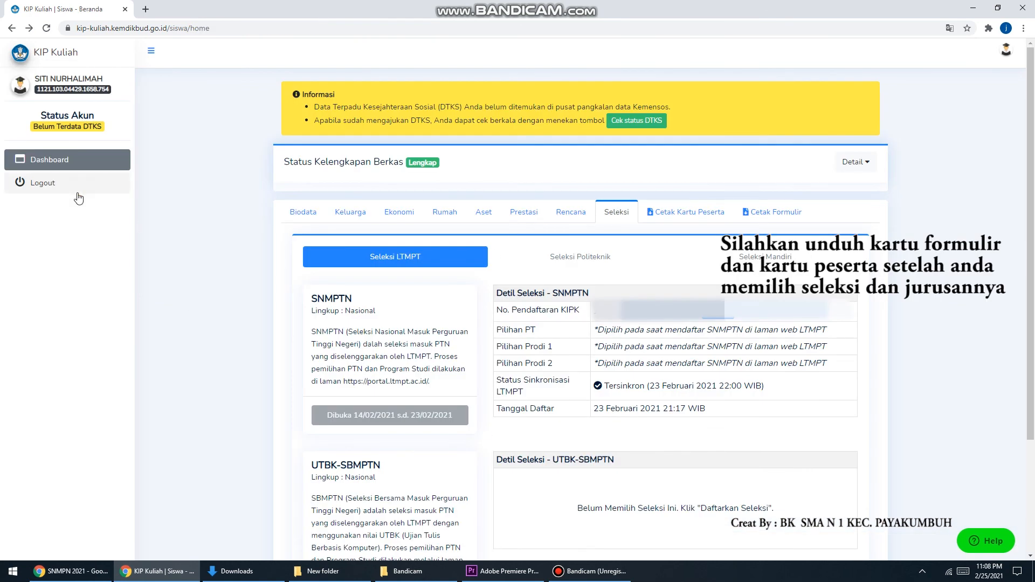